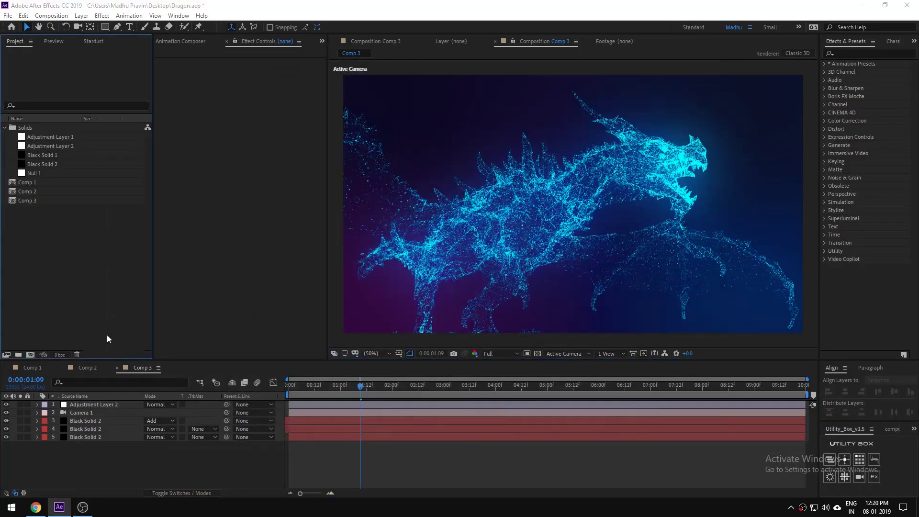
Create a new 1920 x 1080, 24 fps, 10-second composition and add a black solid layer to it
key(ctrl+n)
click(300, 379)
right_click(144, 428)
mouse_move(191, 324)
click(287, 348)
click(493, 338)
Apply the 4-Color Gradient effect to the solid and set Color 1 to a darker purple
click(859, 54)
text(4-)
drag(865, 72, 589, 236)
click(253, 86)
drag(180, 243, 181, 233)
click(171, 250)
click(259, 207)
Set the gradient's Color 2 to teal, Color 3 to dark magenta and Color 4 to dark blue 00009D
click(253, 102)
drag(182, 287, 183, 267)
click(171, 255)
click(259, 207)
click(253, 118)
click(171, 256)
click(258, 207)
click(253, 134)
click(171, 251)
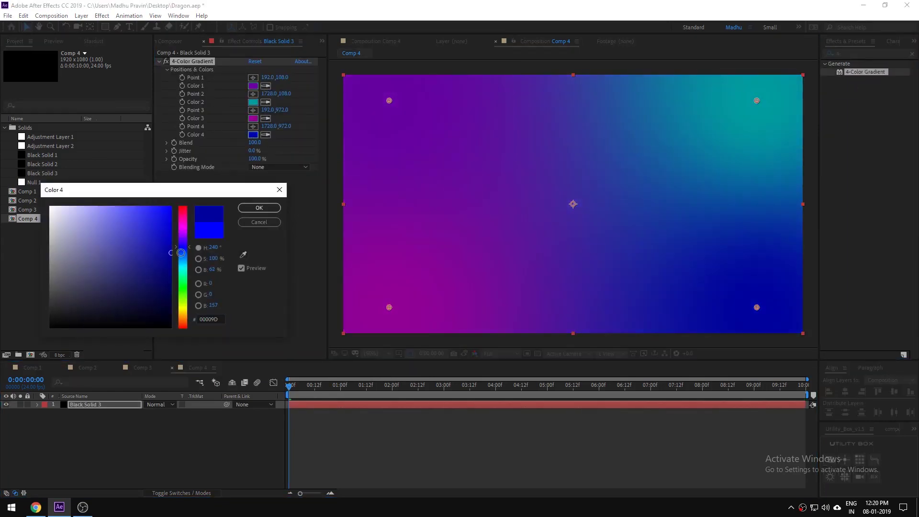
click(259, 208)
Increase the gradient's Blend and shift Color 1 to a dark crimson
drag(254, 142, 539, 168)
click(253, 86)
drag(182, 233, 182, 213)
click(258, 208)
Swap the two upper gradient points so crimson sits upper right and teal upper left, and raise the Blend further
drag(389, 100, 673, 127)
drag(757, 101, 415, 118)
drag(673, 126, 716, 113)
drag(254, 143, 295, 147)
Apply a Curves effect to the gradient layer and darken its colors
click(857, 54)
text(curv)
drag(861, 96, 268, 252)
click(88, 446)
Place the black solid again above the gradient layer and apply the Stardust effect to it
drag(43, 173, 68, 403)
click(911, 54)
drag(846, 226, 308, 159)
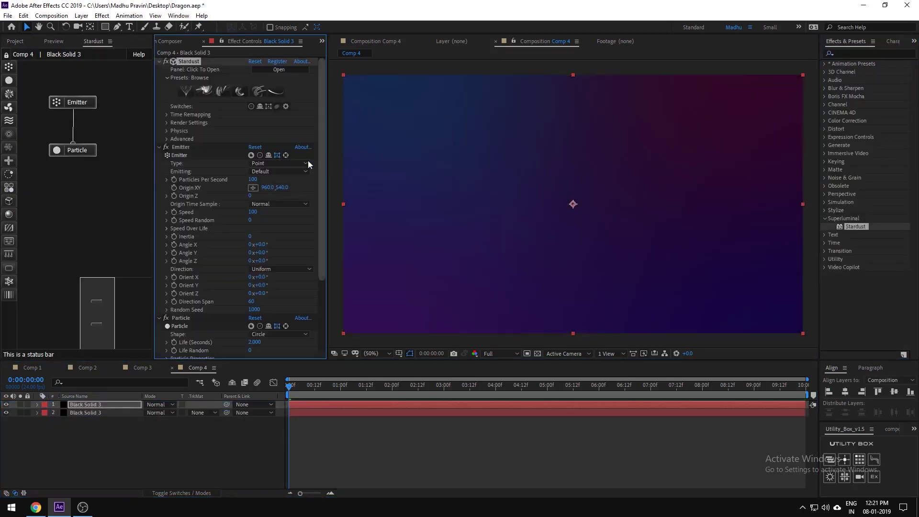
Set the Stardust emitter's type to Box with Size X 930, Size Y 720 and Size Z 1370
click(258, 162)
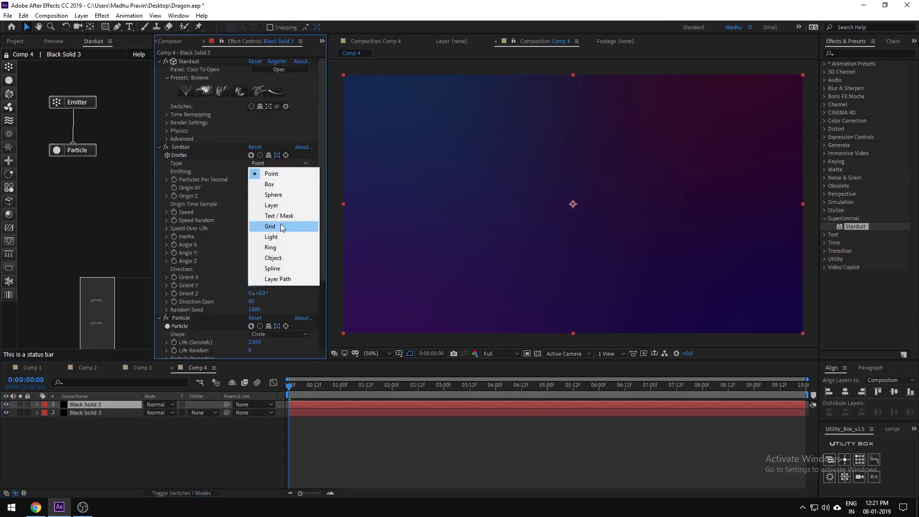
click(281, 185)
mouse_move(256, 245)
mouse_down()
mouse_move(276, 253)
mouse_move(269, 261)
mouse_move(285, 261)
mouse_move(280, 245)
mouse_move(267, 254)
mouse_up()
key(space)
drag(254, 260, 283, 259)
Set the particles' size to 2 pixels, Size Random to 100 and life to 7 seconds
scroll(230, 230, down, 1)
scroll(234, 254, down, 1)
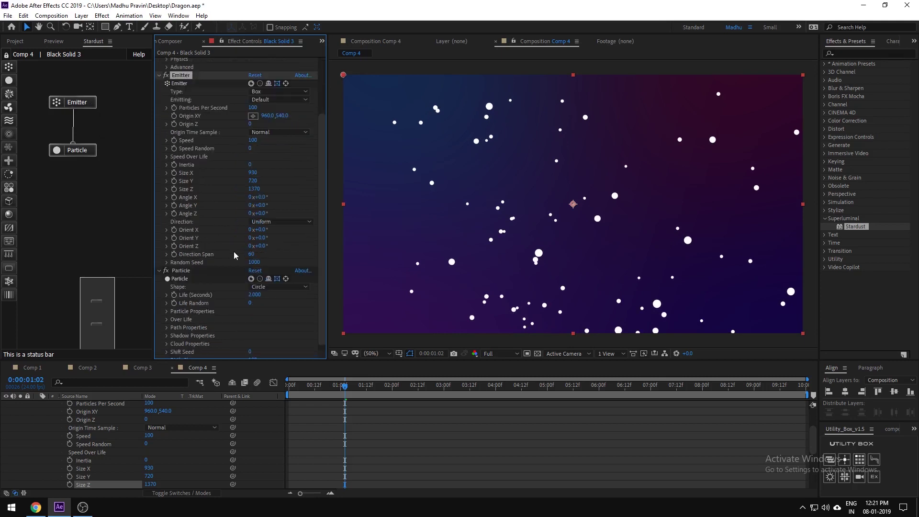
scroll(228, 250, down, 1)
click(166, 305)
scroll(167, 305, down, 3)
click(253, 265)
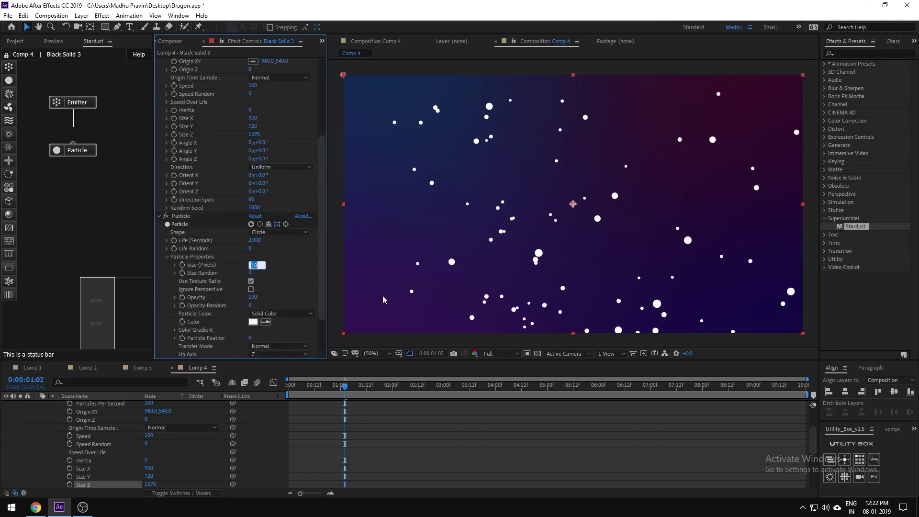
text(2)
key(Return)
drag(250, 273, 273, 273)
click(253, 240)
text(7)
key(Return)
Apply a fade-in, fade-out preset curve to the particles' opacity over life and check it along the timeline
scroll(191, 306, down, 4)
click(175, 313)
scroll(230, 272, down, 3)
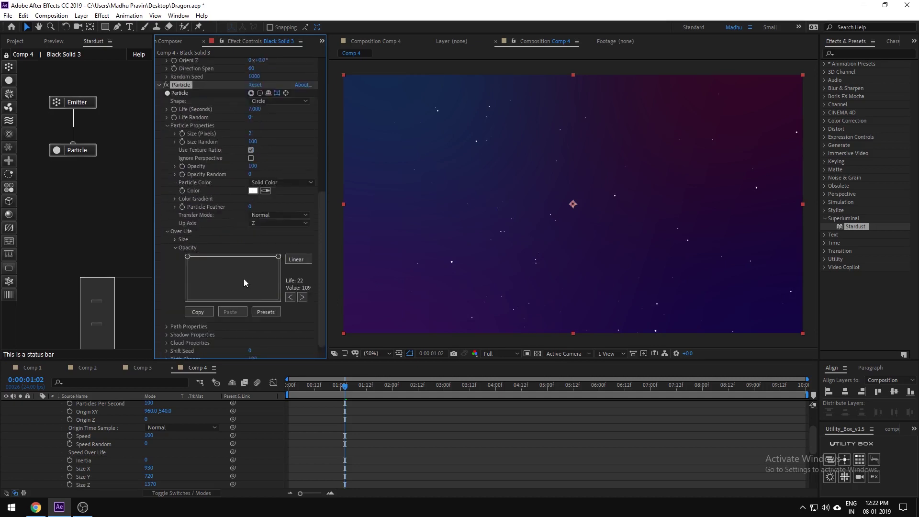
click(265, 311)
click(457, 137)
click(691, 422)
drag(344, 386, 432, 407)
Set the box emitter's Particles Per Second to 50
scroll(268, 215, up, 12)
click(252, 179)
text(50)
key(Return)
Shift the Stardust layer earlier in time and extend its end to cover the full composition
scroll(77, 430, up, 3)
click(38, 405)
key(ctrl+d)
drag(354, 404, 155, 417)
drag(606, 404, 810, 409)
Set the Particle Feather to 47 and the Particle Color mode to Color Over Life
scroll(220, 244, down, 5)
click(301, 248)
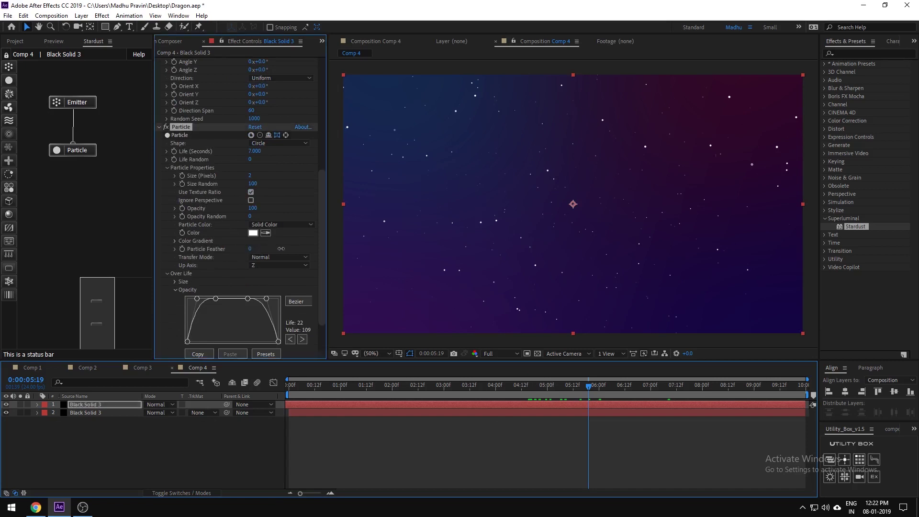
click(280, 225)
click(268, 242)
Load a preset for the particle color gradient and change its end stop to violet
click(196, 240)
click(264, 304)
click(253, 217)
click(691, 423)
drag(210, 286, 285, 296)
double_click(278, 290)
click(182, 235)
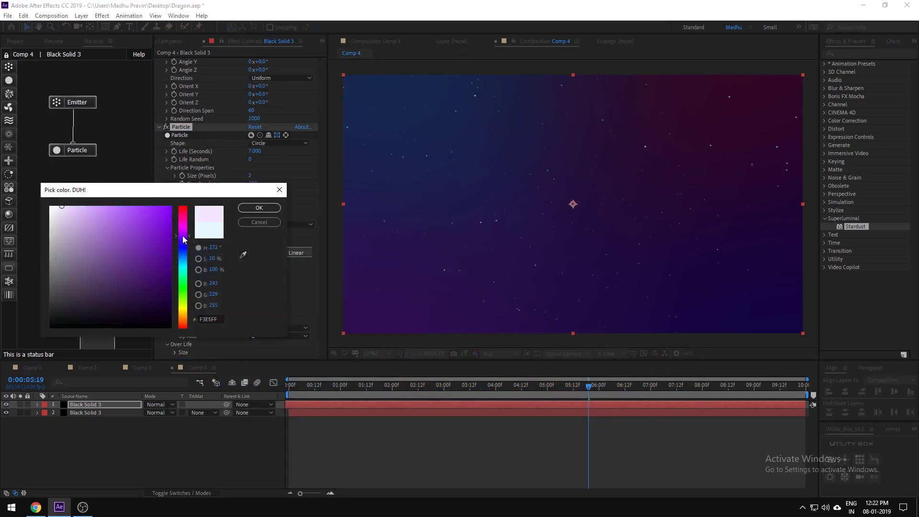
click(258, 207)
Set the star particles' size to 3 pixels and shift the gradient's start stop toward cyan
drag(415, 386, 616, 386)
click(250, 176)
text(3)
key(Return)
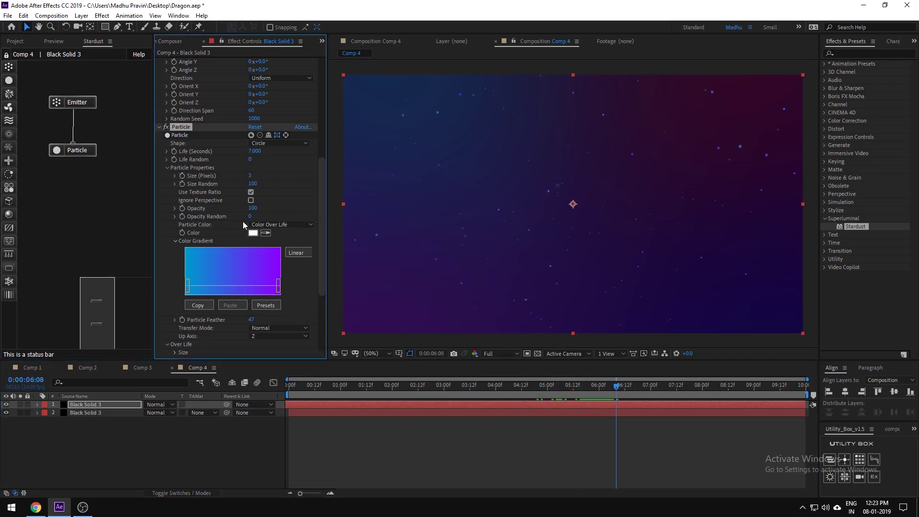
double_click(187, 286)
drag(188, 253, 191, 260)
click(259, 208)
Set the star particles' transfer mode to Add and preview the animation
click(280, 328)
click(261, 343)
drag(452, 386, 468, 390)
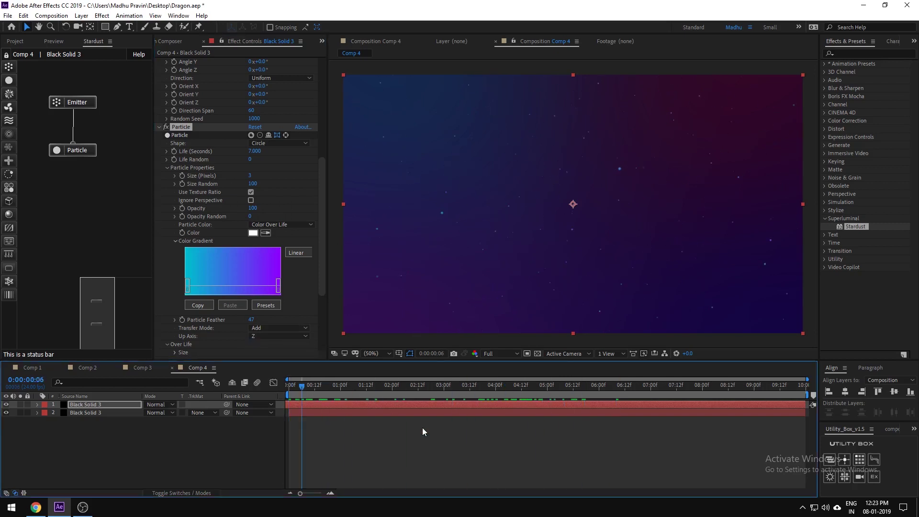
click(306, 386)
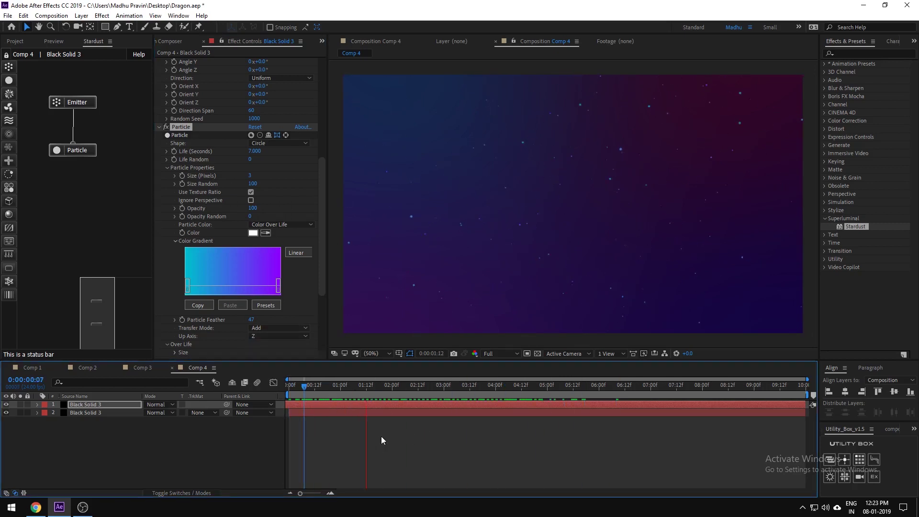
drag(323, 392, 348, 392)
Move the existing Stardust nodes aside and add a second Emitter node with its own connected Particle node
drag(112, 87, 56, 155)
drag(85, 103, 55, 102)
drag(8, 67, 102, 108)
drag(9, 80, 121, 112)
click(130, 107)
click(126, 150)
Set the new emitter's type to Object and load burner.obj from the Desktop as its model
click(126, 105)
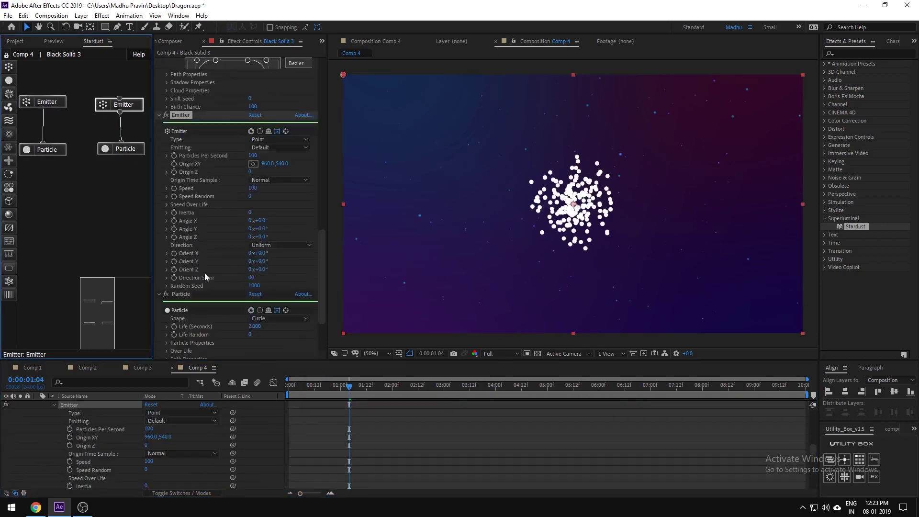
click(279, 175)
click(268, 307)
scroll(223, 238, down, 1)
click(196, 305)
click(592, 247)
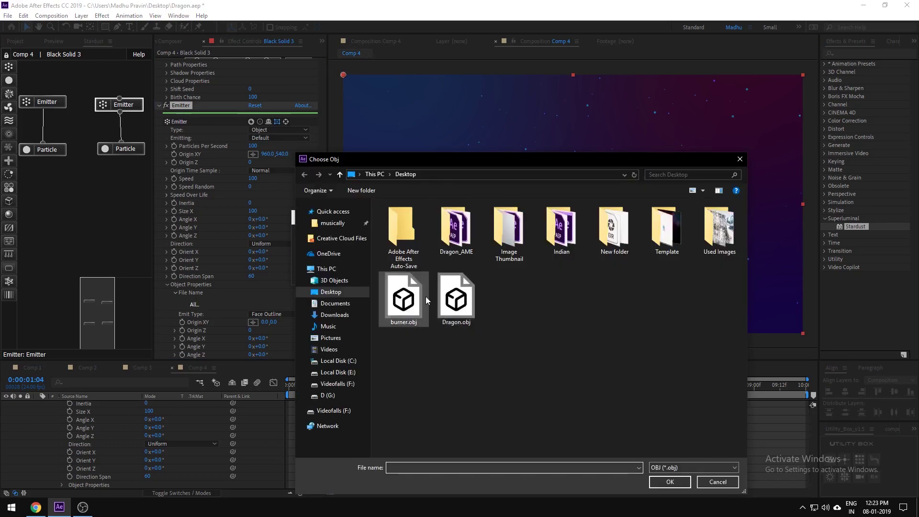
click(425, 297)
key(Return)
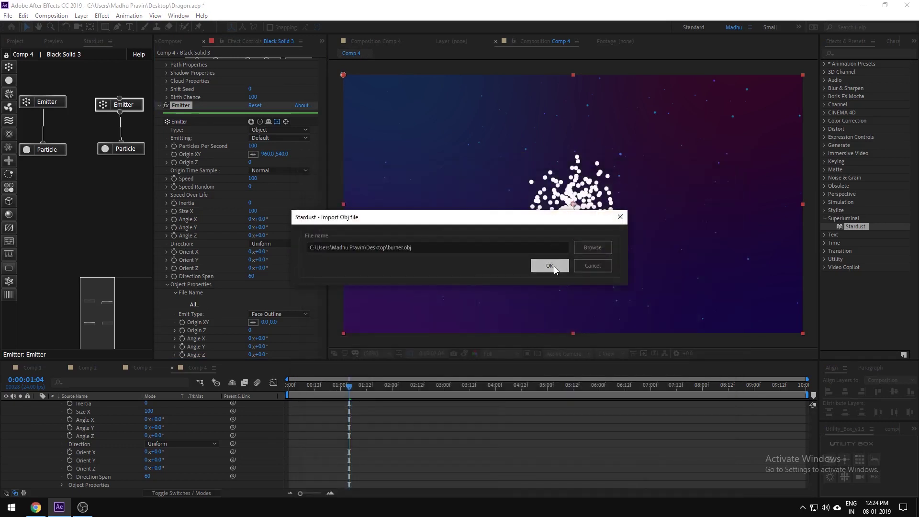
click(549, 263)
Set the object emitter's speed to 0 and its particles' size to 1 pixel
scroll(237, 230, up, 3)
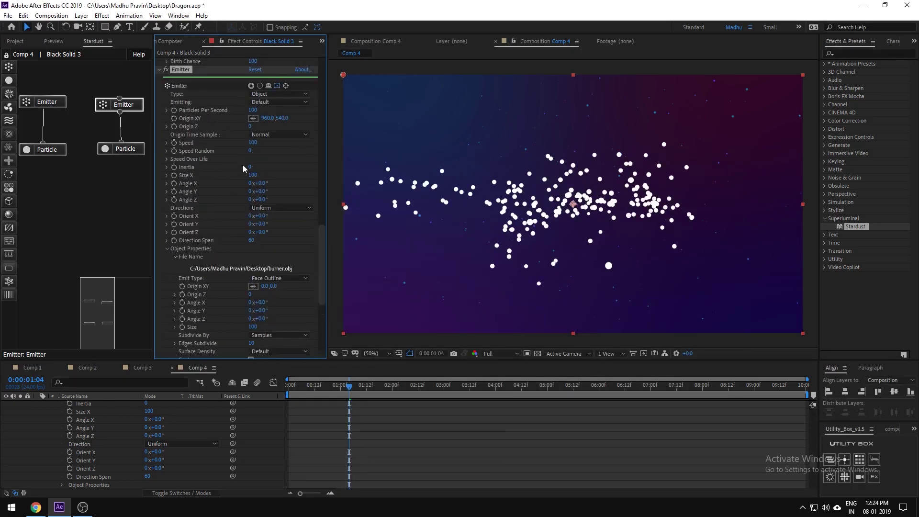
text(0)
key(Return)
click(231, 248)
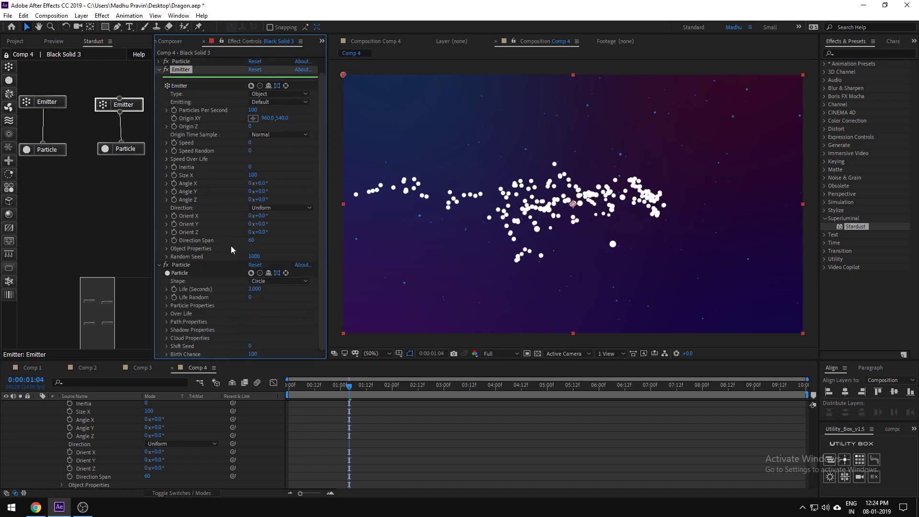
click(167, 305)
scroll(201, 302, down, 2)
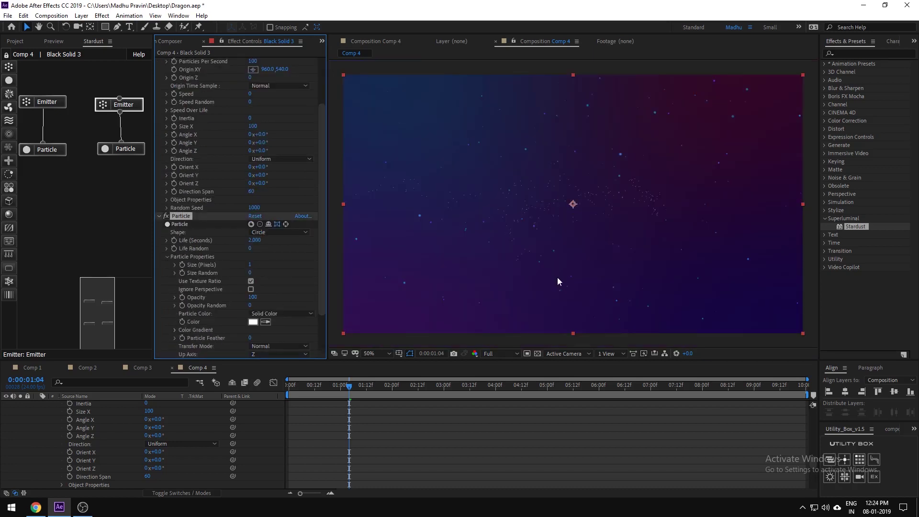
Set the object emitter's Particles Per Second to 20000
scroll(231, 250, up, 3)
text(2000)
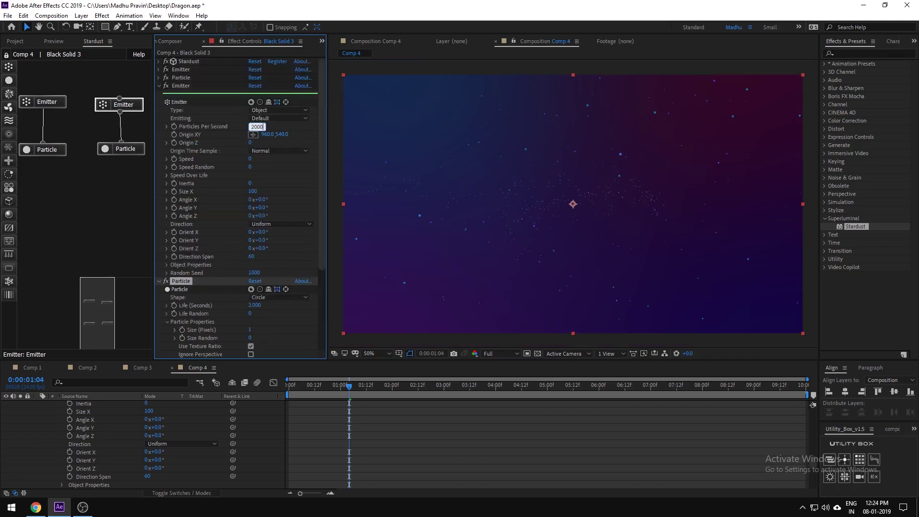
text(0)
click(297, 140)
Add a new camera layer to the composition
key(c)
right_click(442, 421)
mouse_move(464, 317)
click(581, 365)
key(Return)
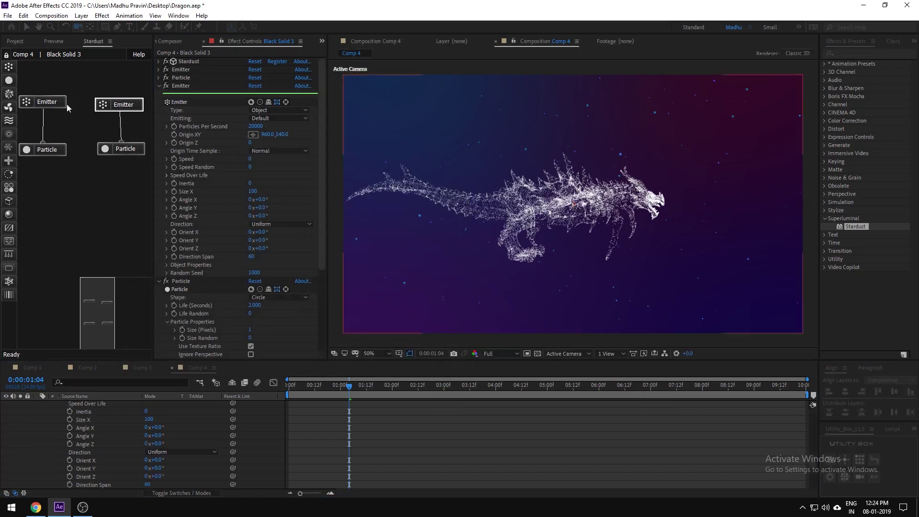
Disable the star Emitter and Particle nodes and orbit the camera to an angled front view of the dragon
click(45, 101)
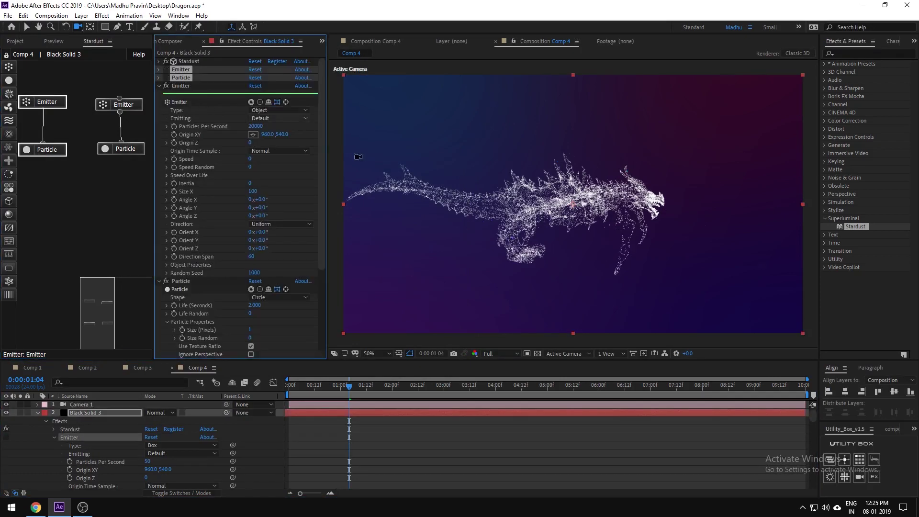
mouse_move(584, 237)
mouse_down()
mouse_move(577, 217)
mouse_move(581, 240)
mouse_up()
Color the dragon particles light blue and set their transfer mode to Add
scroll(246, 234, down, 5)
click(253, 273)
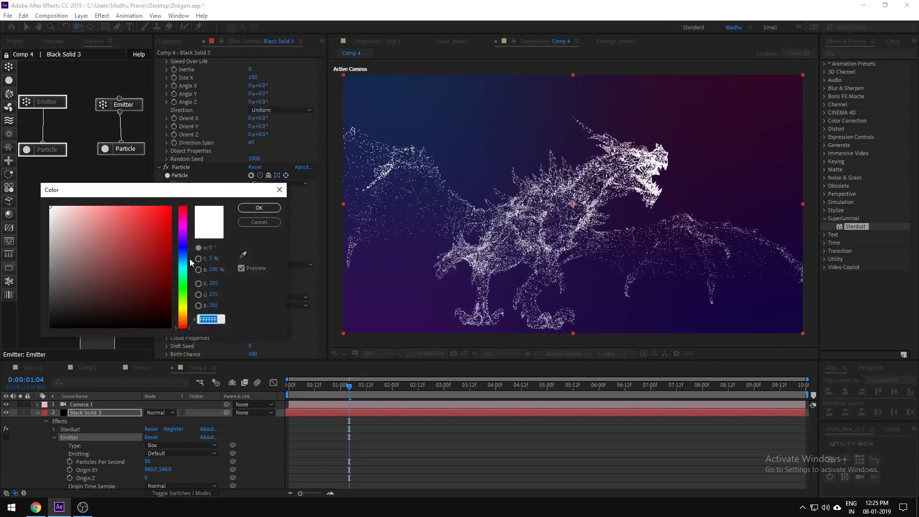
click(185, 261)
click(175, 209)
click(259, 209)
click(279, 297)
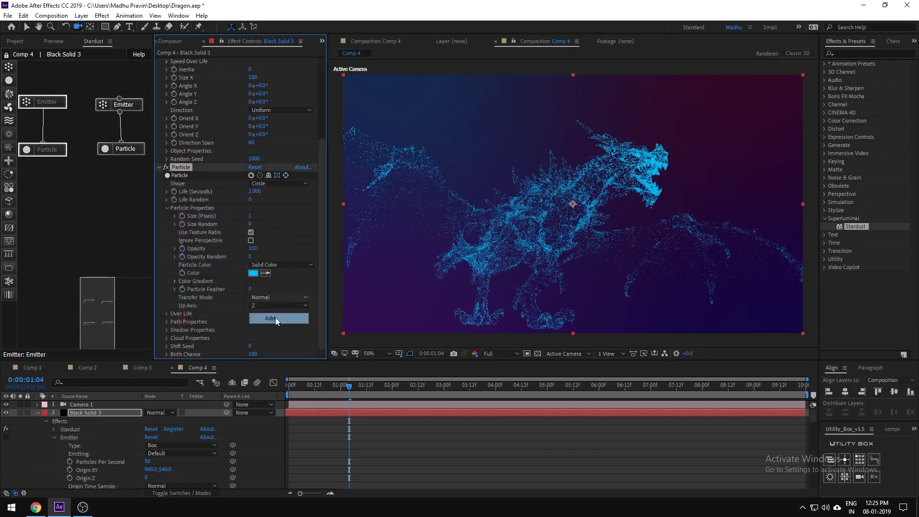
click(268, 317)
mouse_move(340, 389)
mouse_down()
mouse_move(431, 400)
mouse_move(327, 393)
mouse_up()
Apply a fade-in, fade-out preset curve to the dragon particles' opacity over life
click(169, 314)
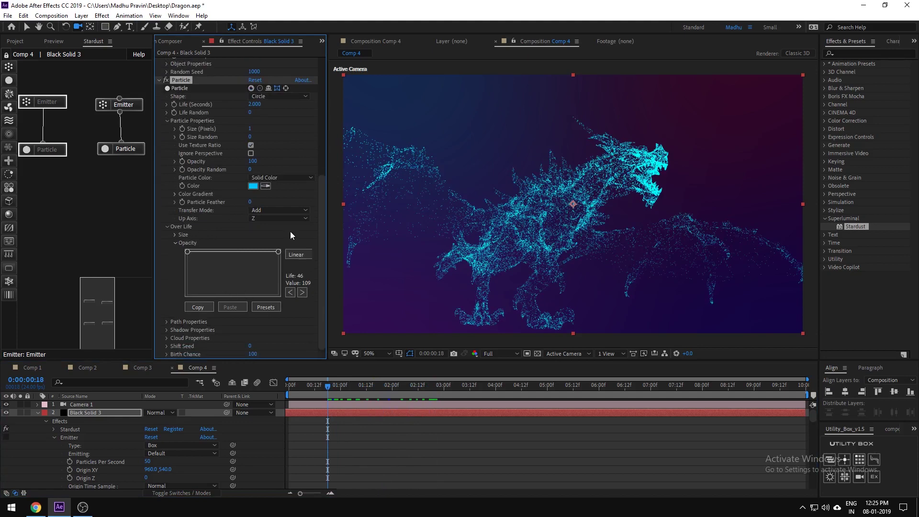
click(265, 307)
double_click(435, 140)
Set the dragon particles' life to 4 seconds, Life Random to 23 and Opacity Random to 87
scroll(231, 197, up, 3)
click(255, 176)
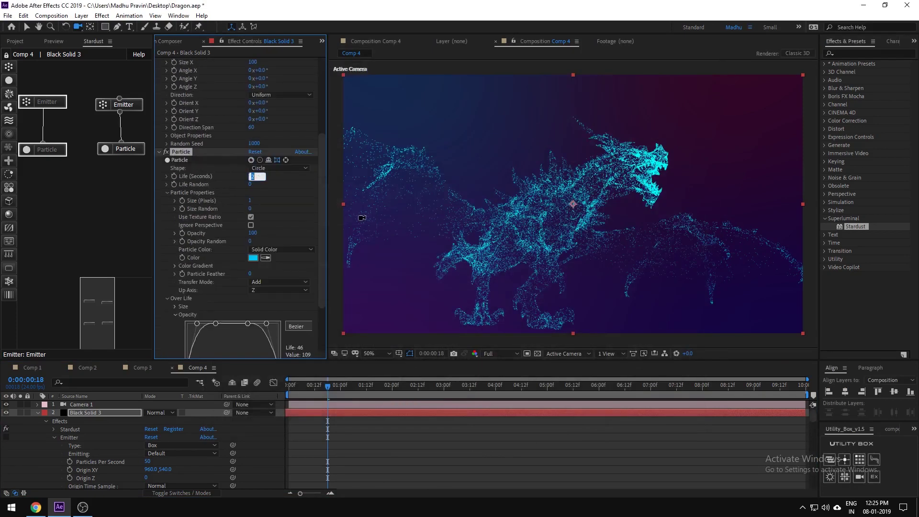
text(4)
key(Return)
drag(251, 242, 251, 232)
scroll(221, 241, down, 3)
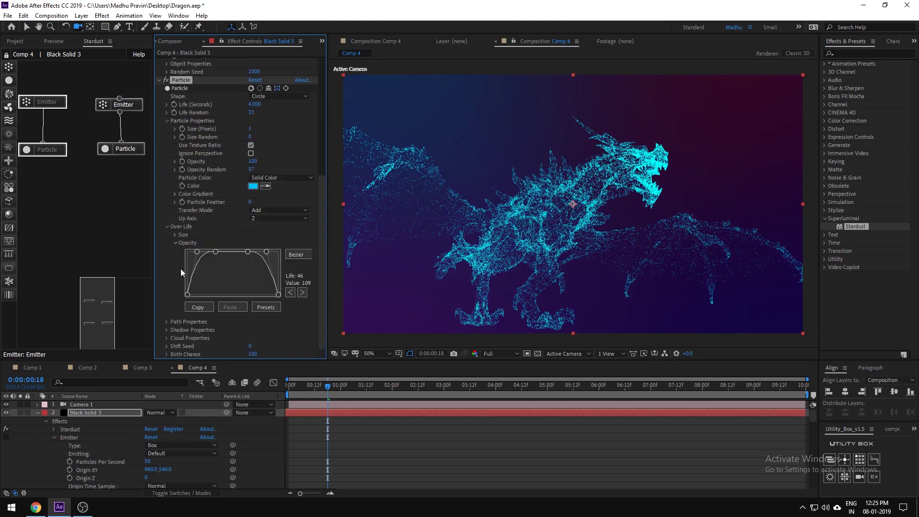
drag(406, 387, 386, 387)
Duplicate the dragon's Emitter and Particle nodes and place the copies below the originals
key(ctrl+d)
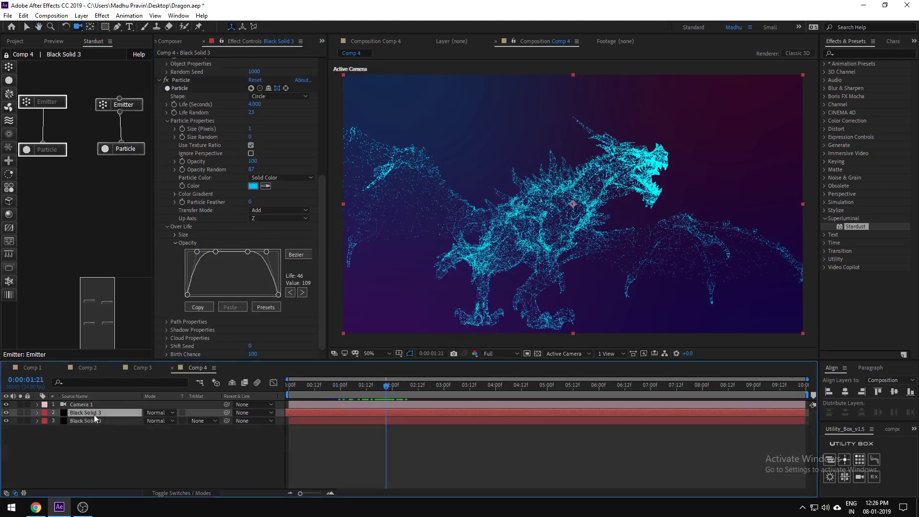
click(97, 309)
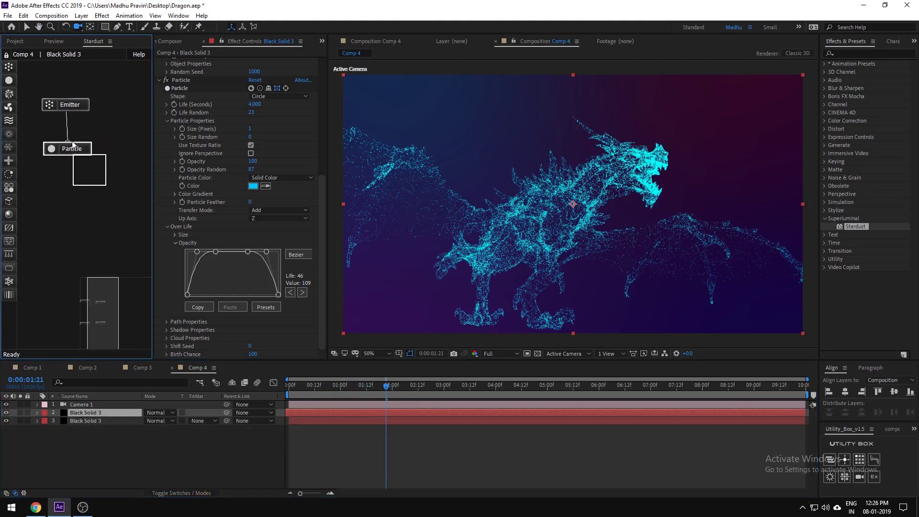
click(82, 108)
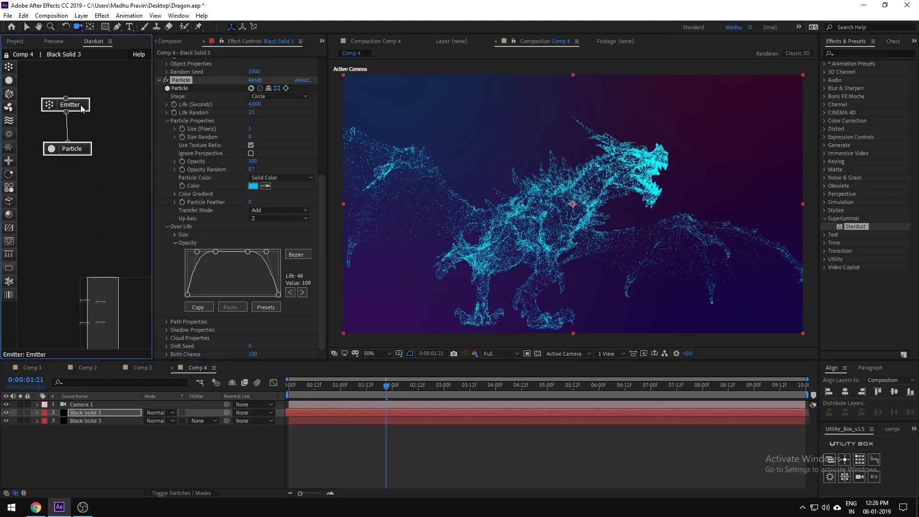
key(ctrl+d)
drag(107, 115, 72, 179)
click(93, 301)
Disable the original dragon Emitter and Particle nodes and collapse the expanded Emitter 2 and particle settings
click(105, 187)
click(103, 180)
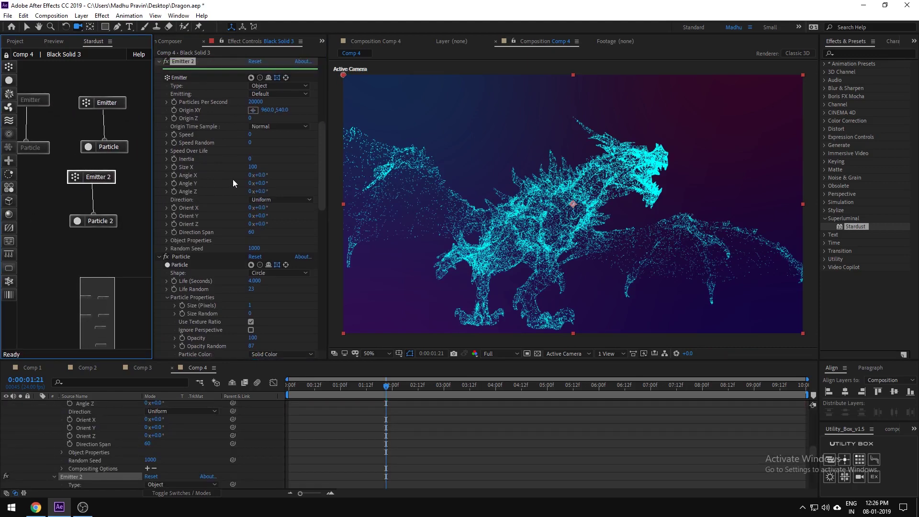
drag(134, 152, 98, 92)
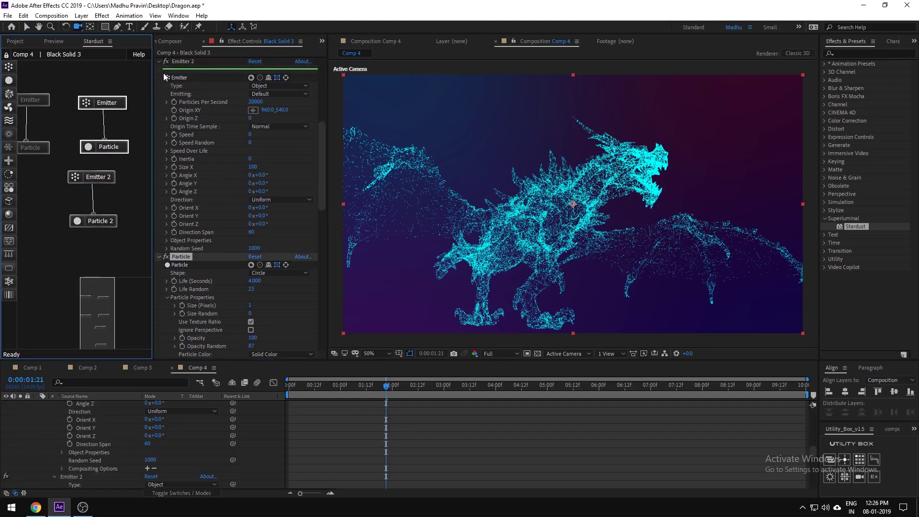
click(159, 63)
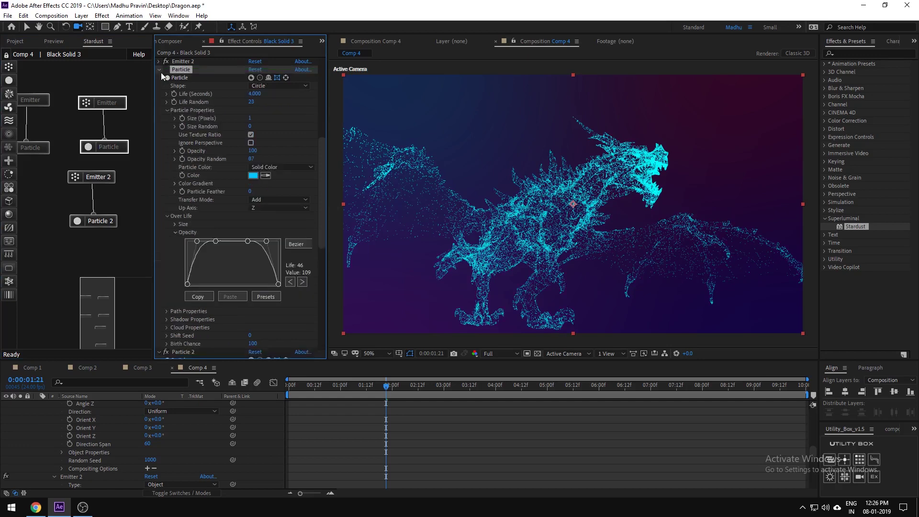
click(159, 69)
click(158, 73)
click(159, 81)
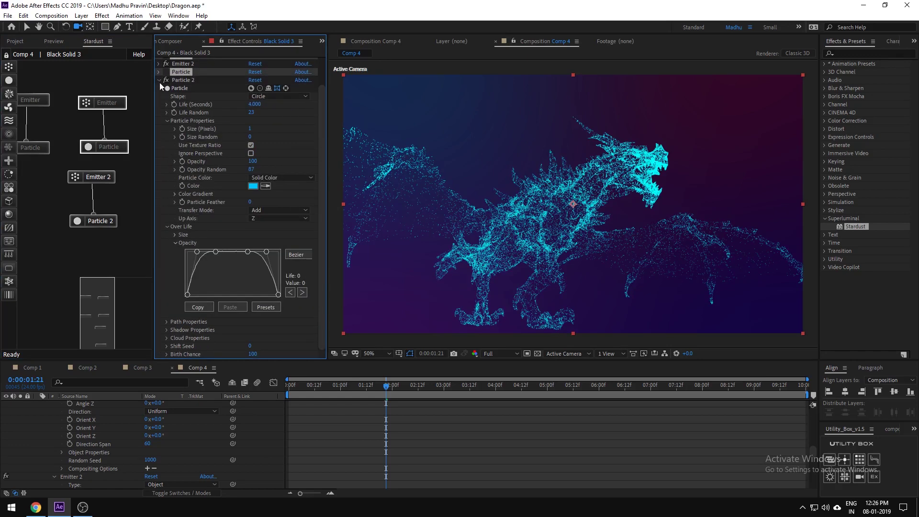
Collapse the expanded effect settings and set Emitter 2's object Subdivide By option to Distance
click(159, 82)
drag(179, 105, 180, 119)
click(178, 94)
ctrl+click(179, 86)
click(179, 131)
click(100, 177)
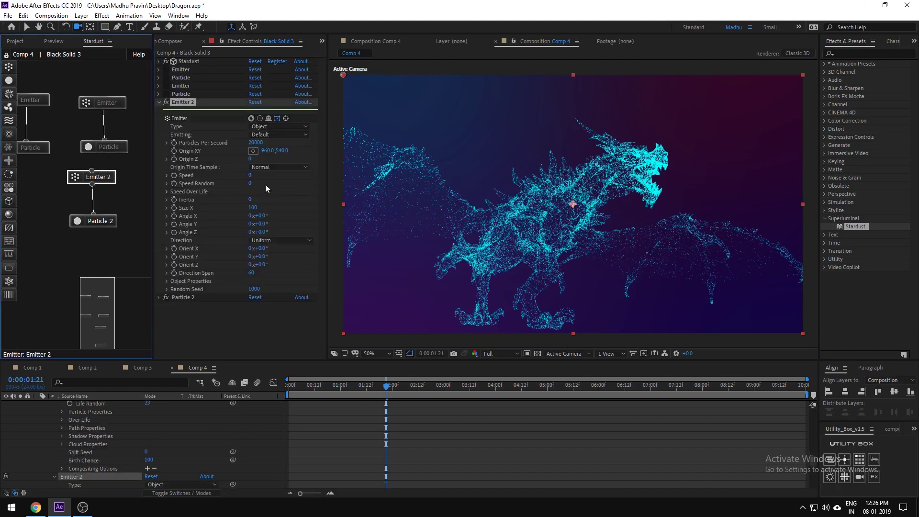
click(167, 280)
scroll(231, 196, down, 5)
click(280, 256)
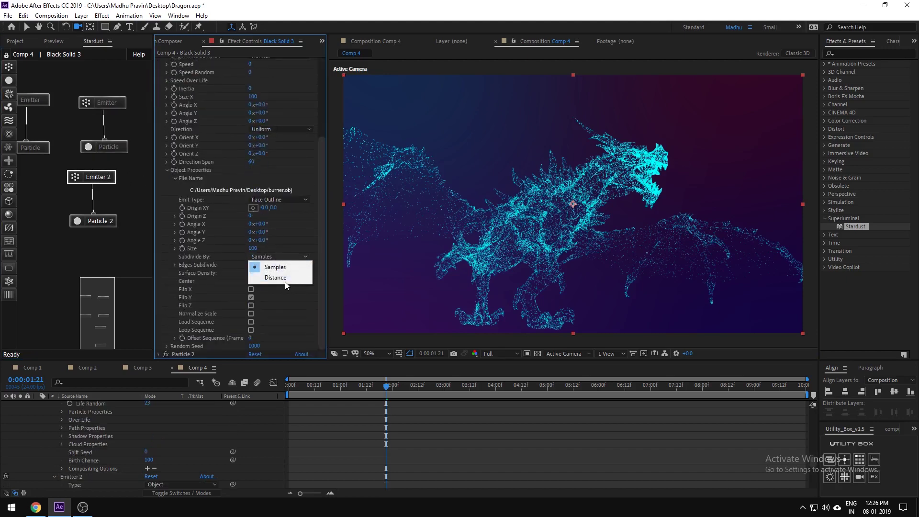
click(283, 280)
Reduce Emitter 2's Particles Per Second to below 820 and set Particle 2's size to 2 pixels
scroll(213, 206, up, 5)
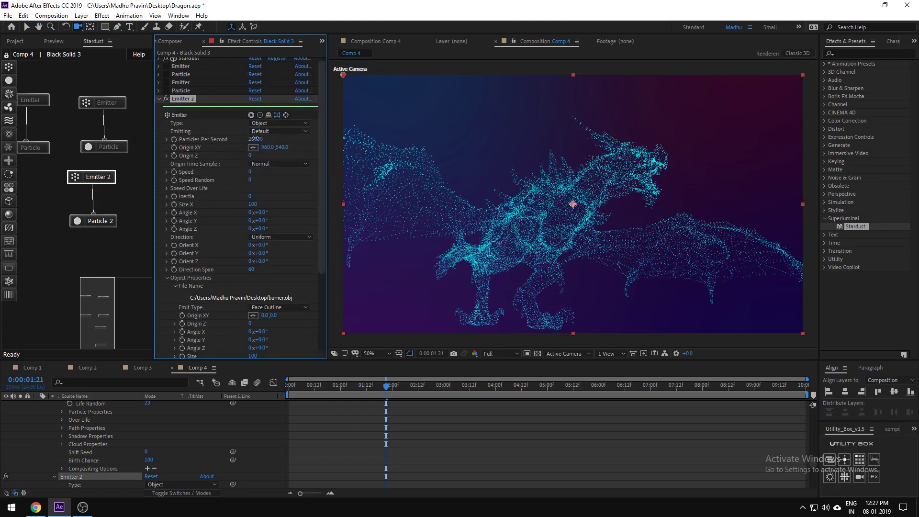
drag(249, 140, 78, 155)
drag(202, 140, 205, 140)
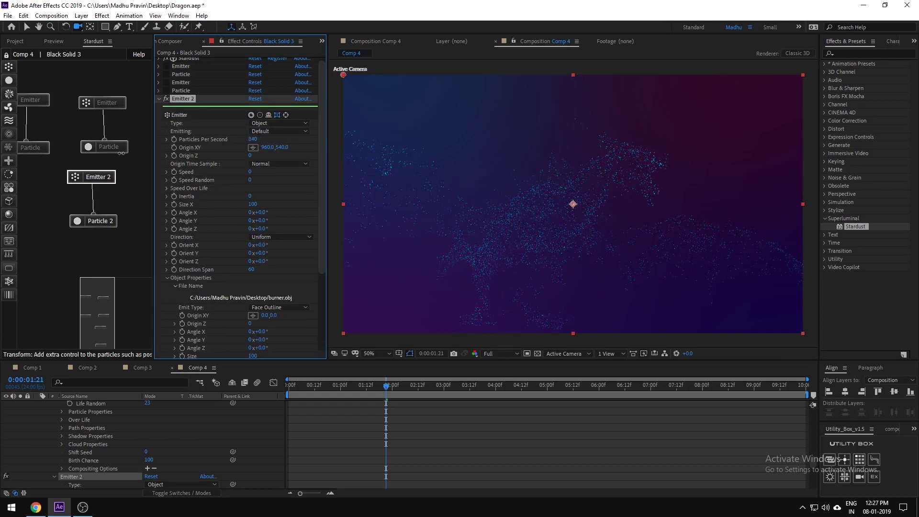
scroll(251, 302, down, 10)
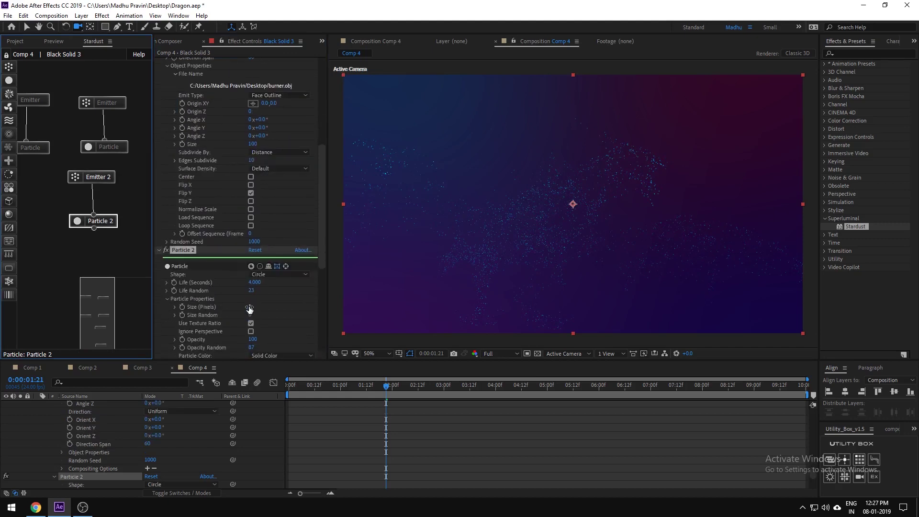
scroll(223, 216, up, 8)
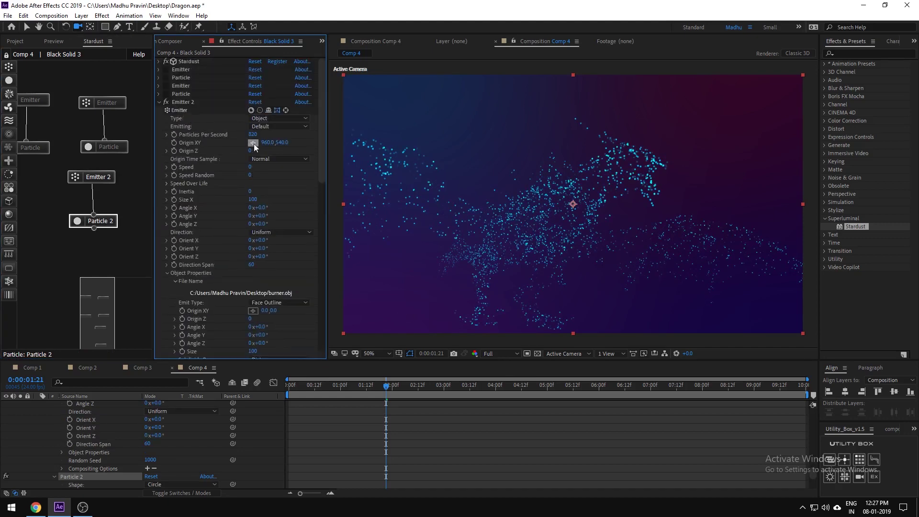
drag(252, 134, 236, 136)
scroll(219, 285, down, 5)
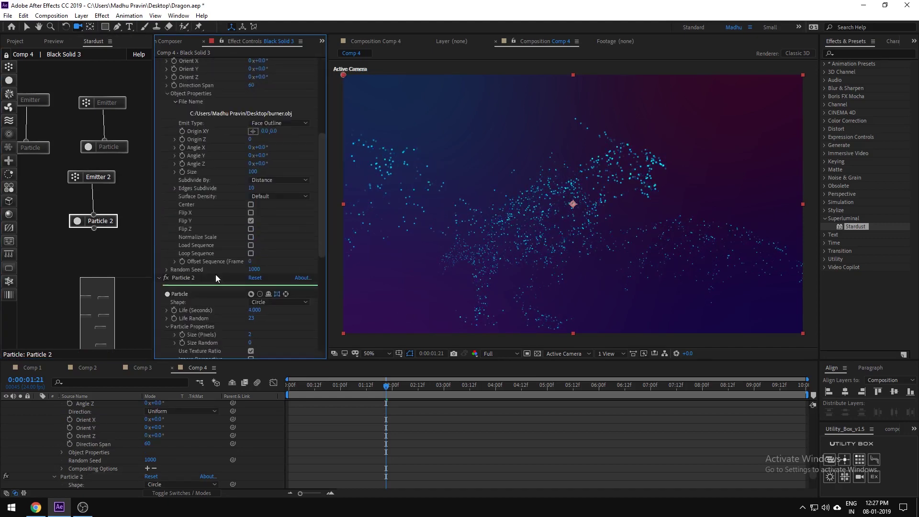
Re-enable the original dragon and starfield Emitter and Particle nodes and collapse all the effect settings
drag(136, 145, 110, 97)
scroll(179, 306, up, 2)
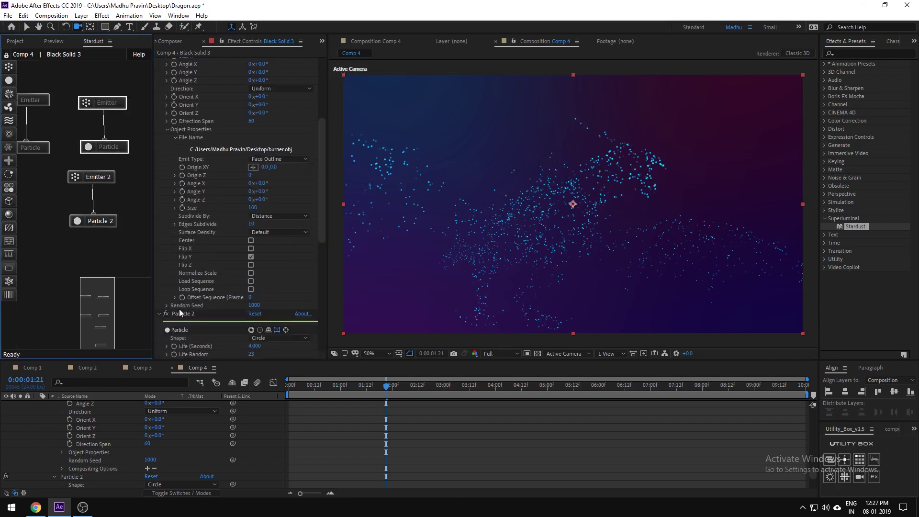
click(180, 314)
key(ctrl+a)
key(grave)
click(175, 208)
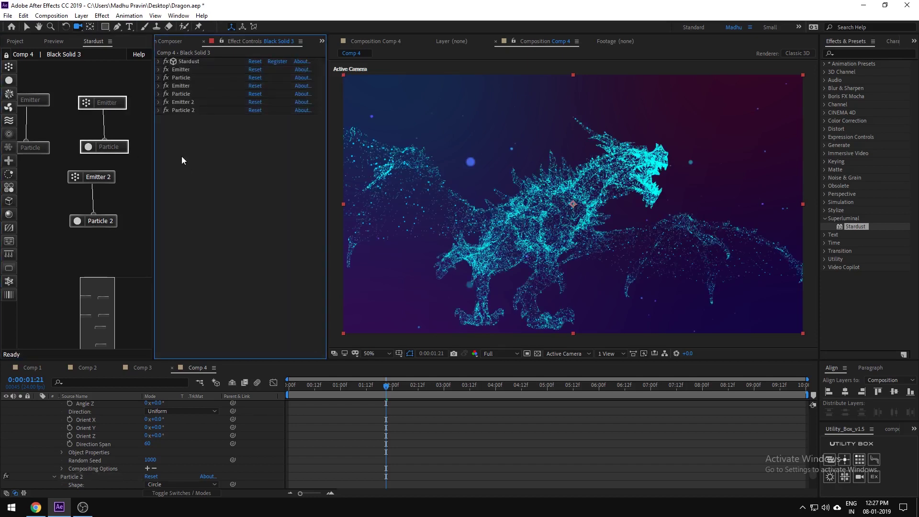
click(30, 147)
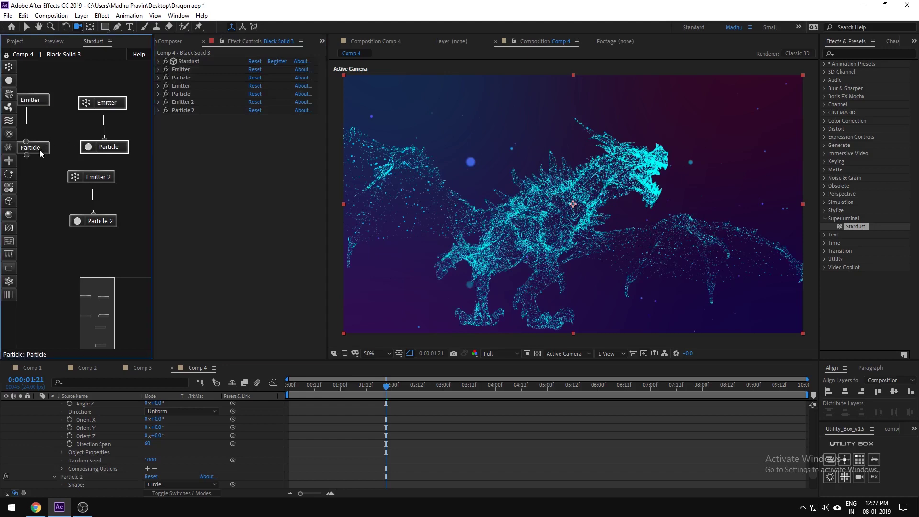
Return to the start of the timeline and create an orbit null that controls Camera 1
drag(248, 279, 373, 276)
drag(326, 388, 288, 407)
scroll(49, 418, up, 4)
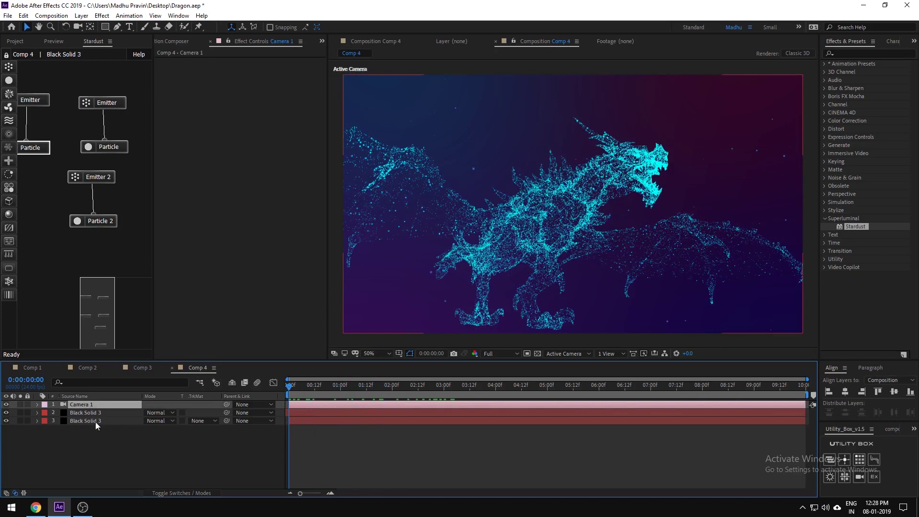
right_click(101, 405)
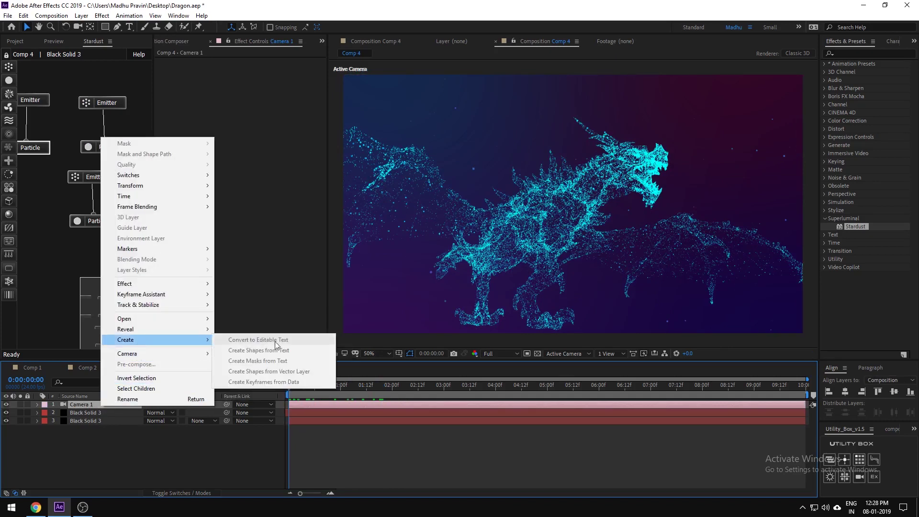
mouse_move(193, 355)
click(256, 364)
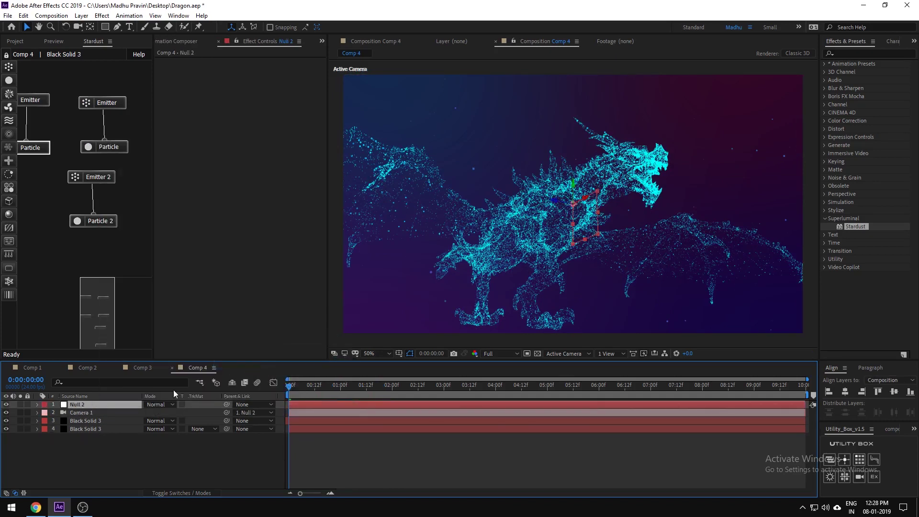
Set starting keyframes for the X, Y and Z Rotation of Null 2
key(p)
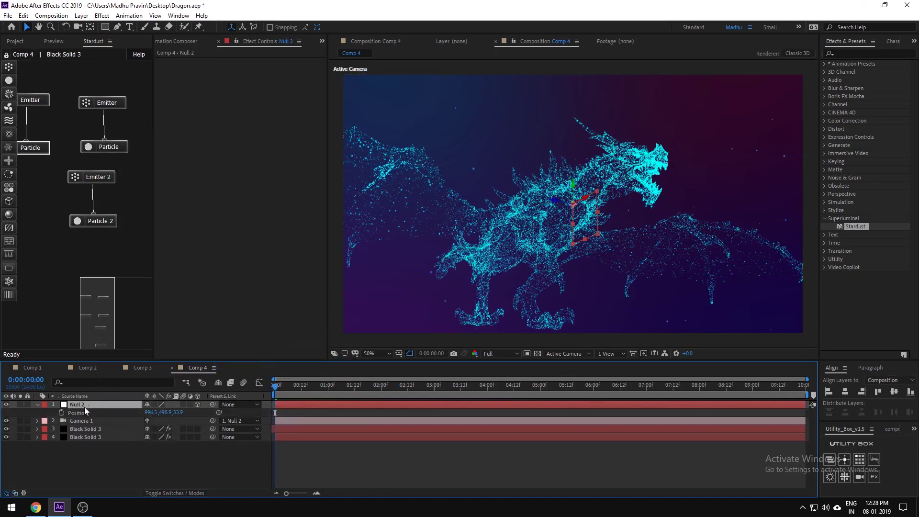
key(r)
drag(62, 421, 61, 437)
Keyframe Null 2's Y Rotation at -46° at 0:00:07:12 and preview the camera motion
drag(296, 395, 672, 394)
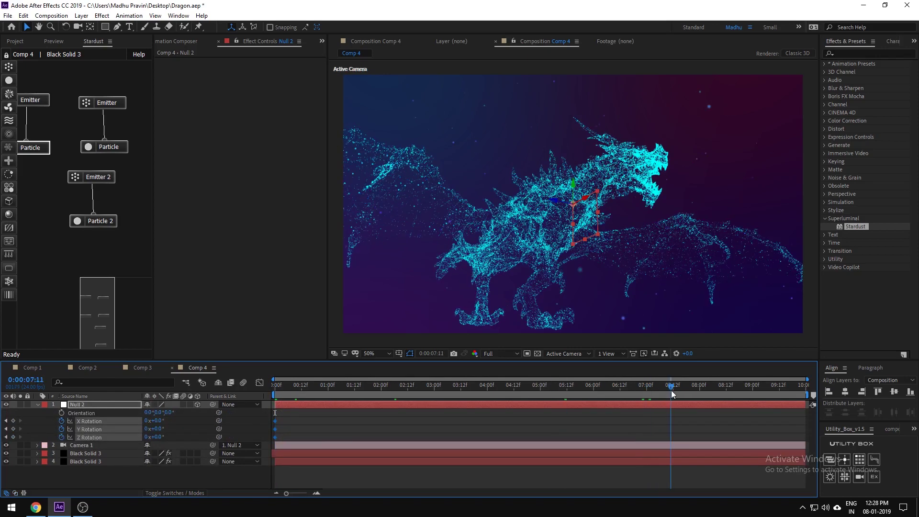
click(172, 425)
drag(154, 436, 172, 429)
key(ctrl+z)
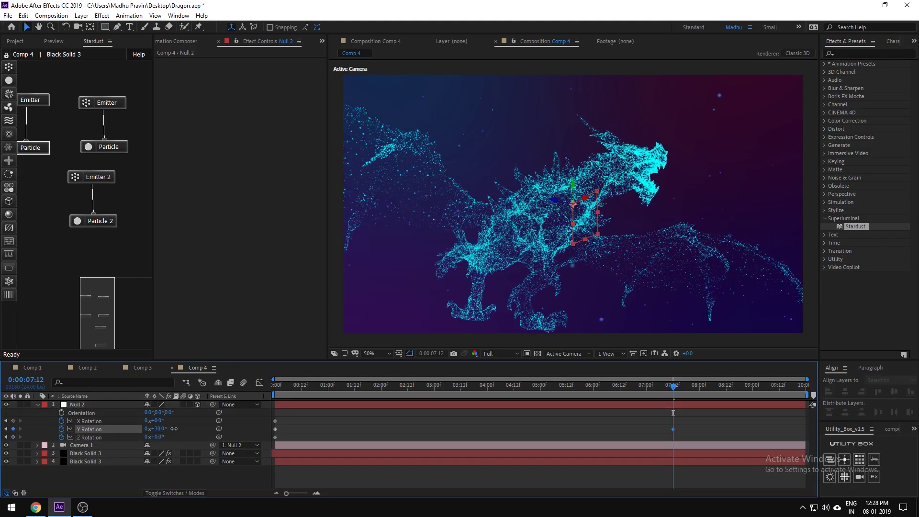
drag(595, 385, 659, 391)
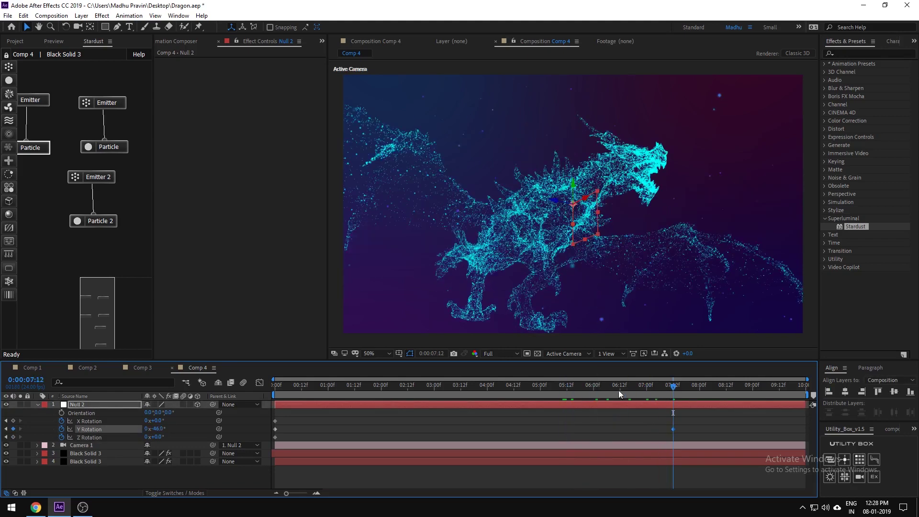
drag(646, 383, 672, 408)
key(space)
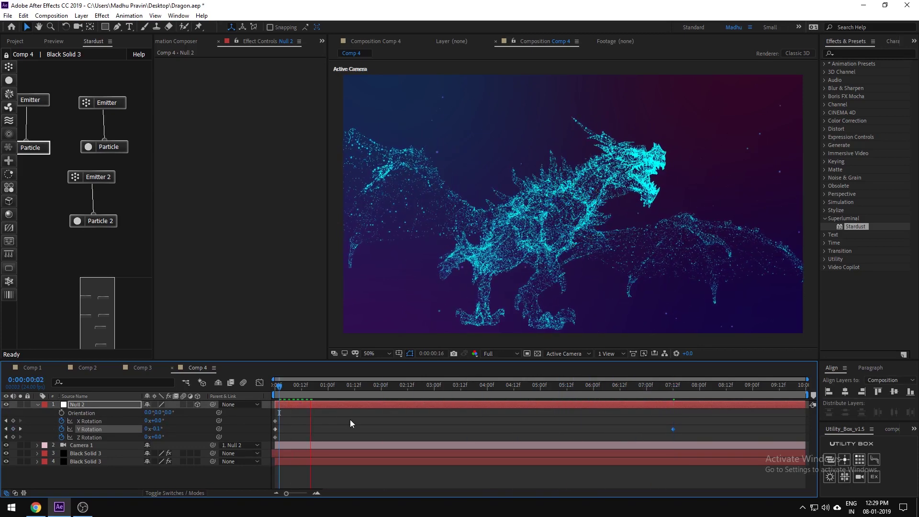
key(space)
Reframe the camera closer to the dragon's head and upper body at the first frame
key(Home)
key(c)
drag(593, 256, 581, 224)
Reduce the particle size of the original dragon Particle and set Particle 2's size to 2 pixels
click(83, 452)
click(116, 104)
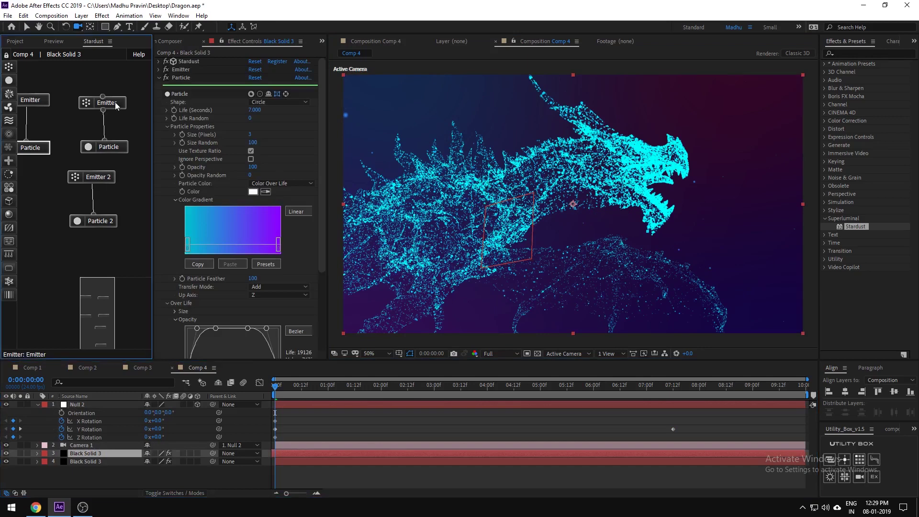
click(109, 147)
scroll(206, 253, down, 4)
scroll(214, 283, down, 2)
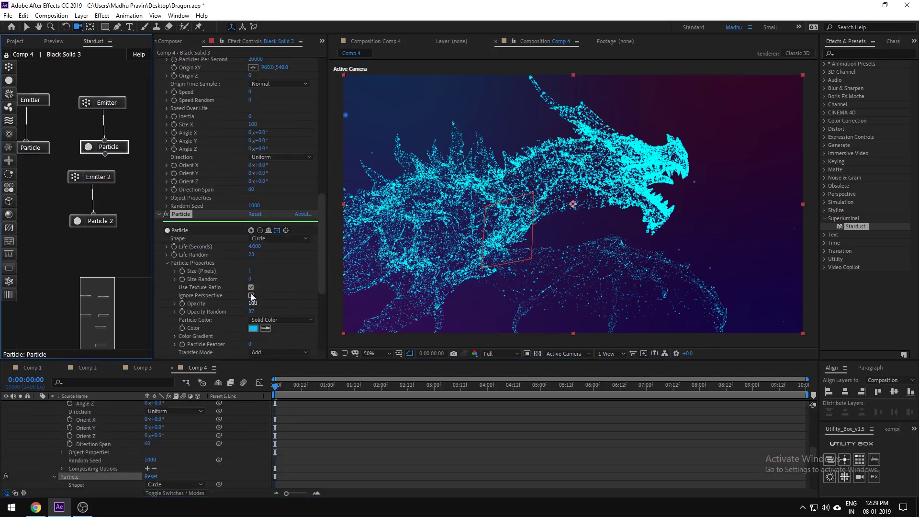
click(107, 224)
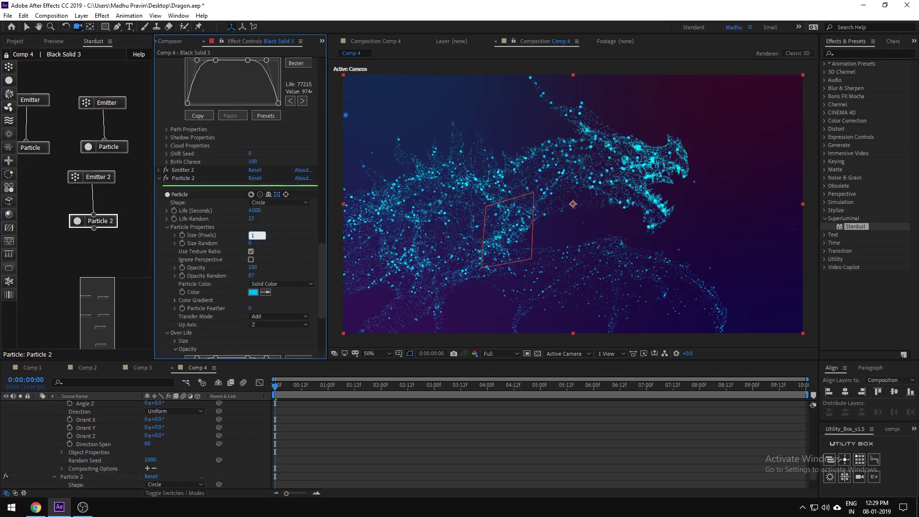
text(1)
key(Return)
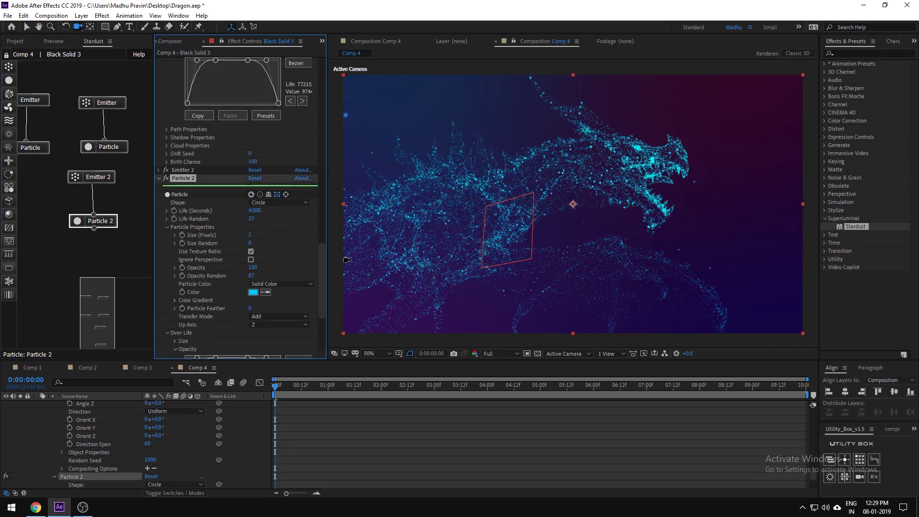
Orbit the camera around the dragon's head and set Particle 2's Particle Feather to 100
mouse_move(610, 192)
mouse_down()
mouse_move(599, 207)
mouse_move(611, 197)
mouse_up()
scroll(218, 244, down, 5)
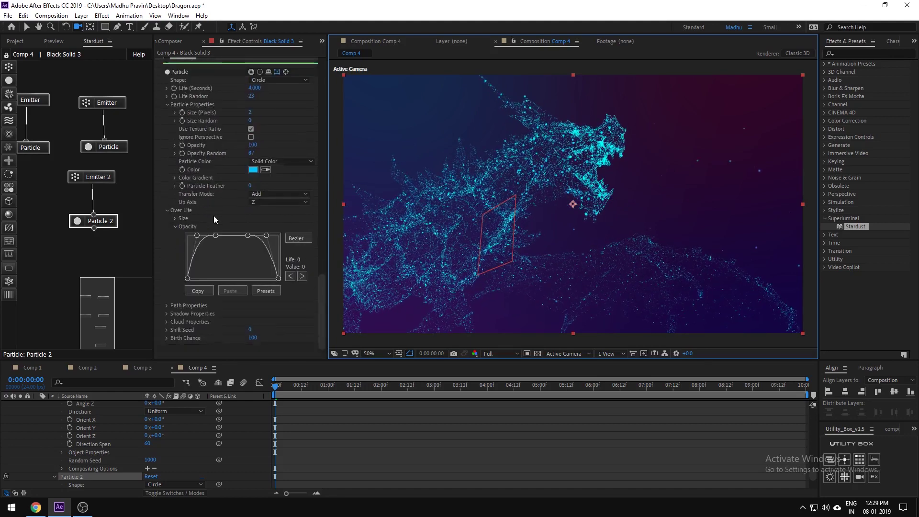
drag(250, 185, 319, 185)
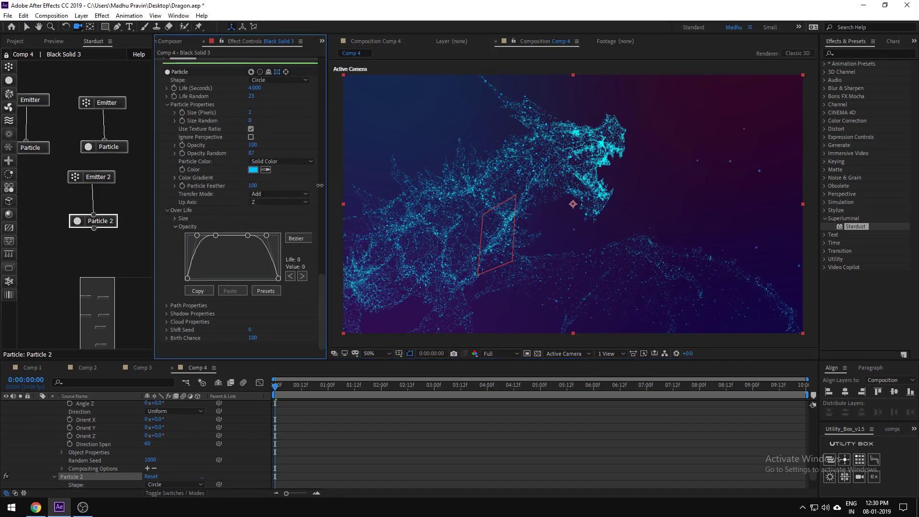
Set Particle 2's Size Random to 56 and preview the animation from the start of the timeline
click(264, 116)
text(3)
key(Return)
drag(249, 115, 265, 118)
key(space)
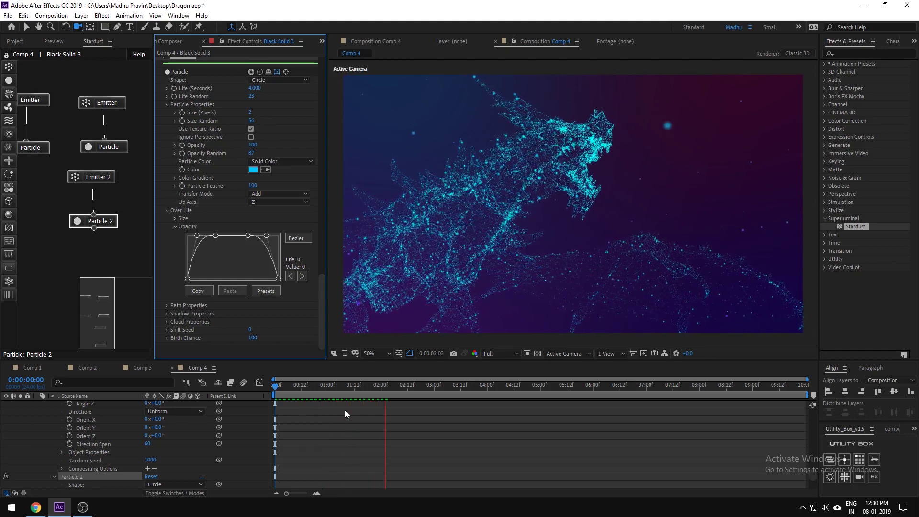
key(space)
drag(292, 386, 244, 392)
key(space)
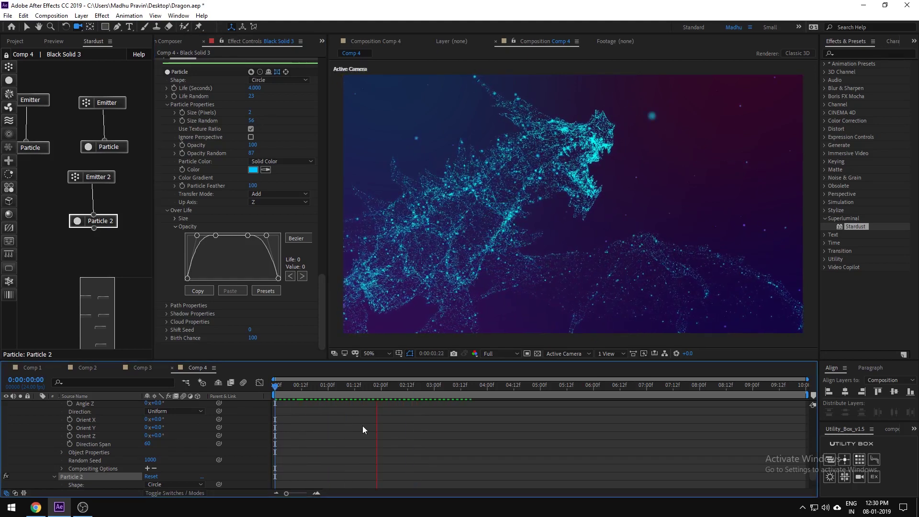
key(space)
Adjust Null 2's Z Rotation near the Y Rotation end keyframe on the timeline
scroll(76, 430, up, 10)
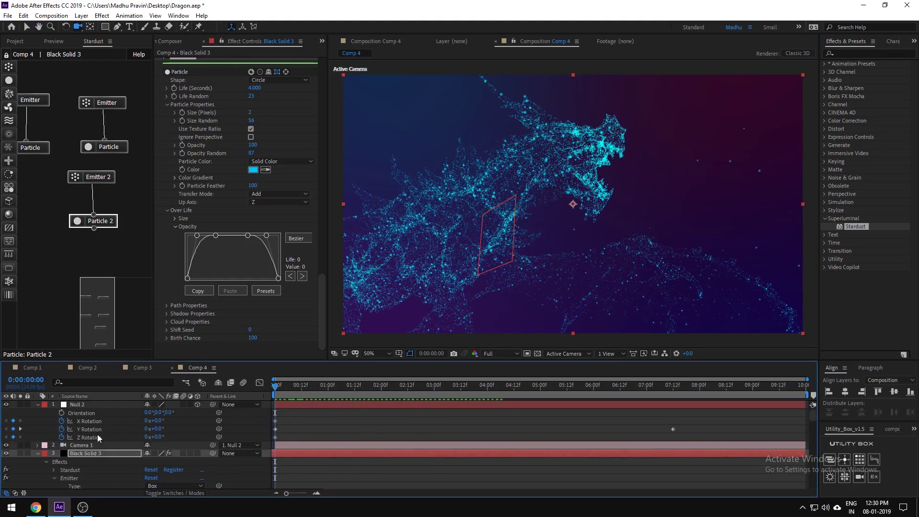
drag(547, 389, 669, 387)
drag(161, 435, 172, 435)
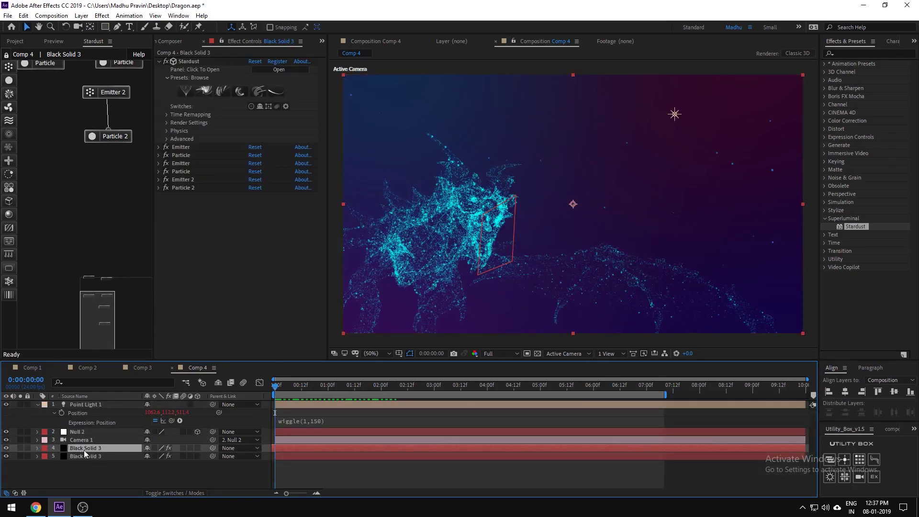
Save the project, then add a new Emitter with a connected Particle node and set the emitter Type to Sphere
key(ctrl+s)
drag(9, 67, 56, 211)
click(266, 220)
click(271, 252)
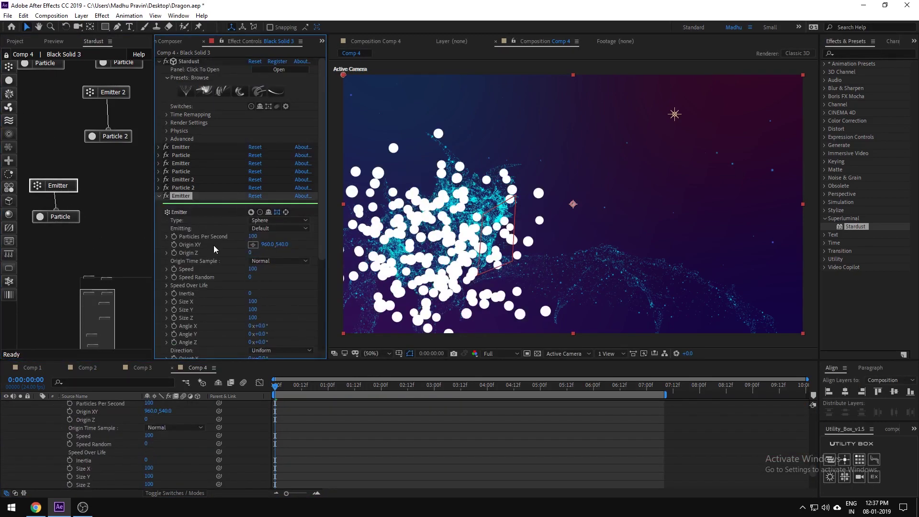
Set the size of the new sphere emitter's particles to 1 pixel
scroll(225, 287, down, 7)
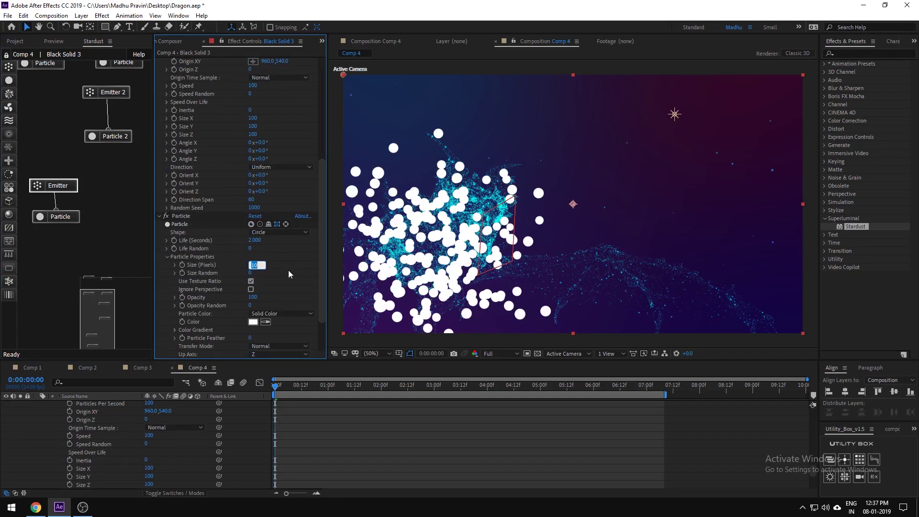
text(1)
key(Return)
Set the new sphere emitter's Particles Per Second to 1150 and its Speed to 10
scroll(230, 250, up, 3)
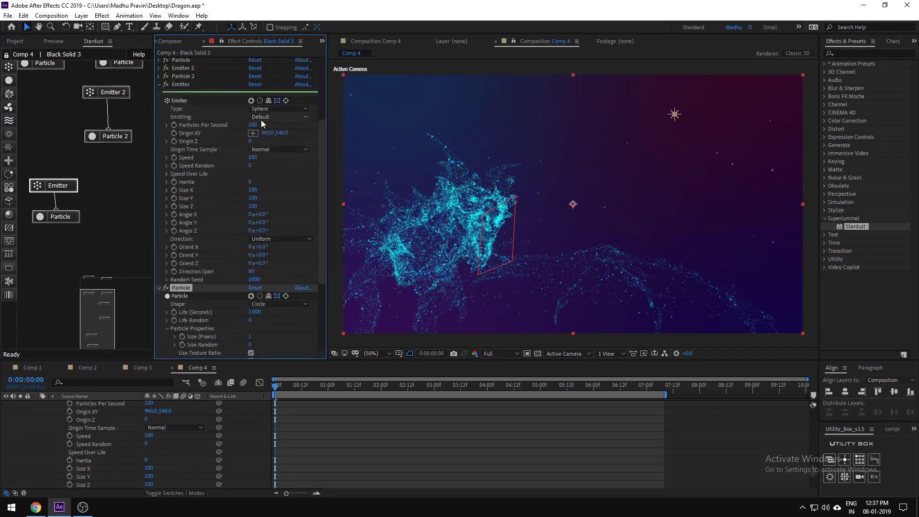
drag(253, 190, 269, 189)
key(ctrl+z)
drag(252, 124, 398, 129)
text(10)
key(Return)
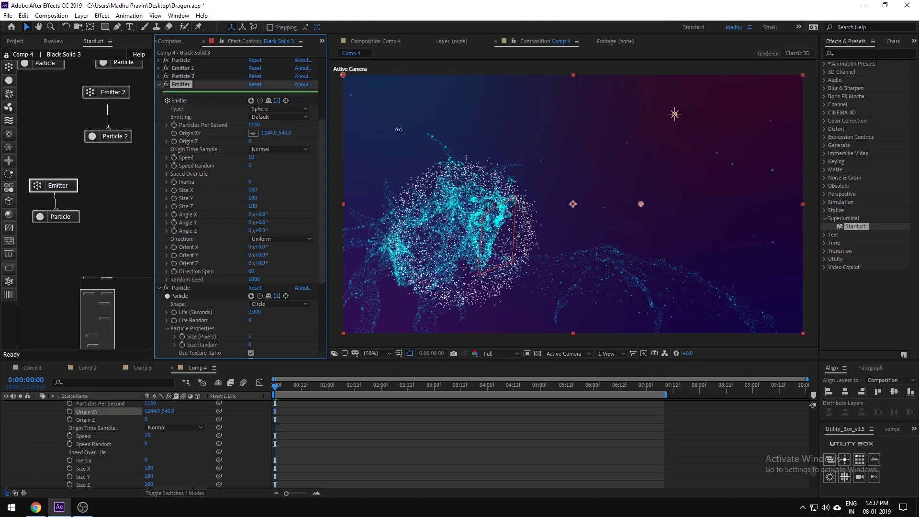
Show the composition in Top and Active Camera views and set the sphere emitter's Origin Z to 490
drag(285, 133, 373, 131)
key(ctrl+z)
drag(250, 141, 92, 166)
click(610, 353)
click(621, 375)
drag(251, 142, 186, 135)
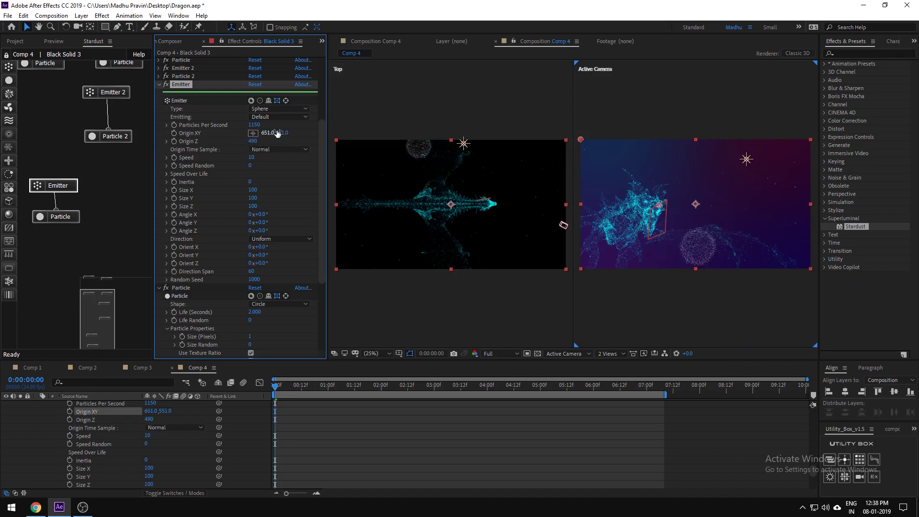
Set the sphere emitter's Origin Y to 213, adjust the camera angle and increase its Origin X
drag(287, 133, 84, 160)
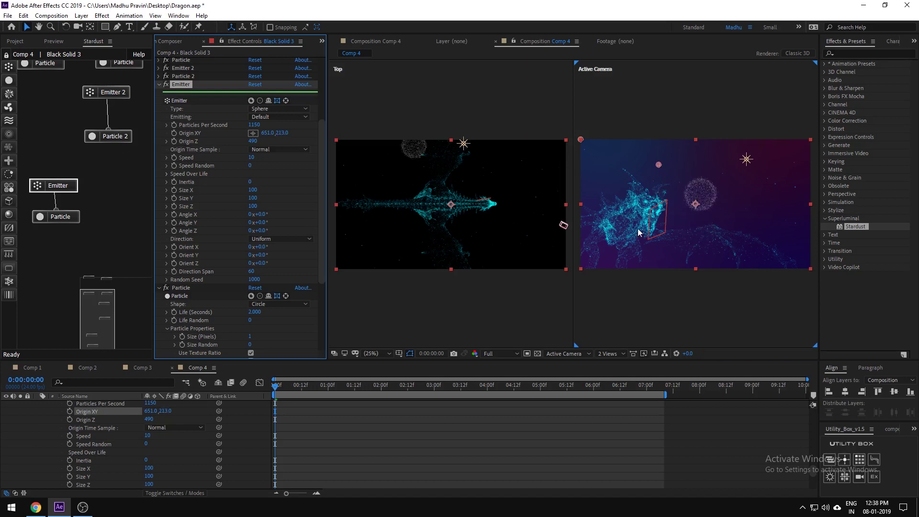
key(c)
drag(643, 230, 662, 218)
drag(268, 134, 349, 134)
Add a Turbulence node and connect it below the new sphere emitter's Particle node
drag(9, 121, 52, 253)
drag(62, 221, 59, 251)
scroll(215, 291, down, 3)
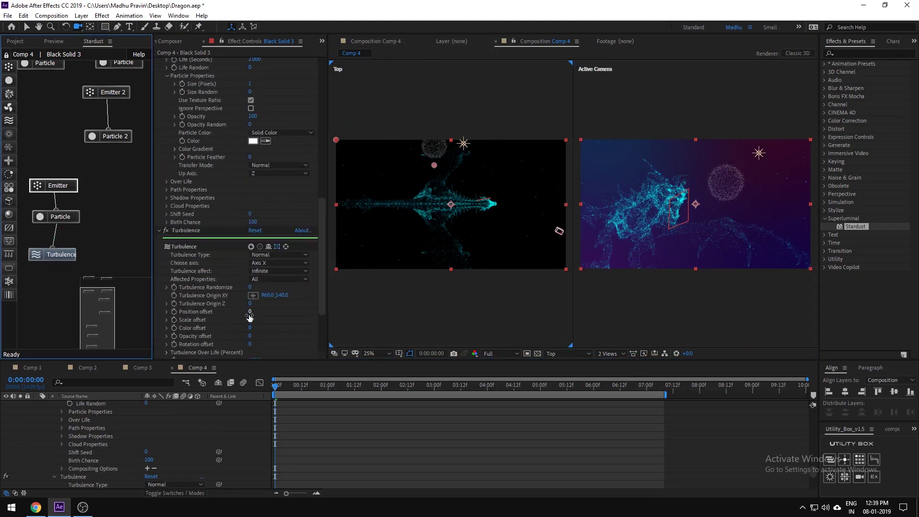
Set the new Turbulence node's Position offset to 270 and raise its Noise Scale
drag(249, 313, 378, 313)
scroll(239, 316, down, 3)
drag(255, 273, 275, 275)
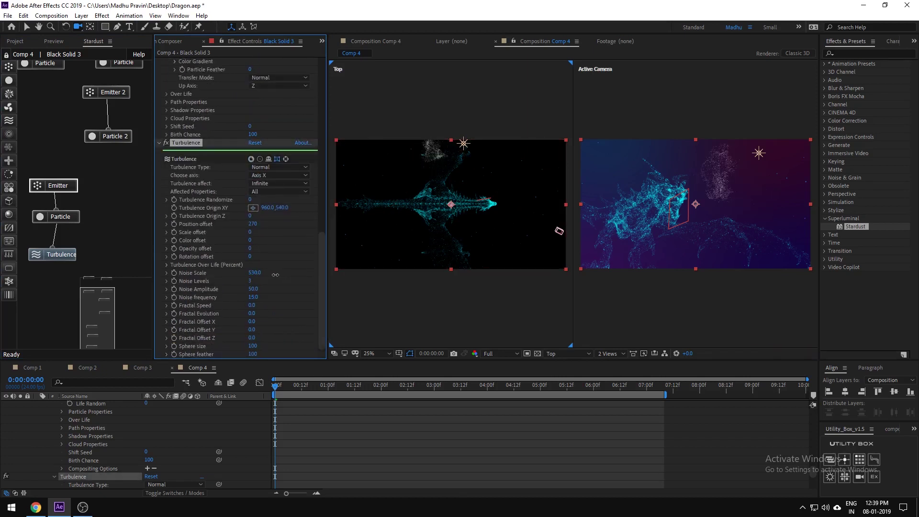
Change the sphere particle's Particle Color to Color Over Life and expand its Color Gradient
scroll(207, 220, up, 5)
click(281, 189)
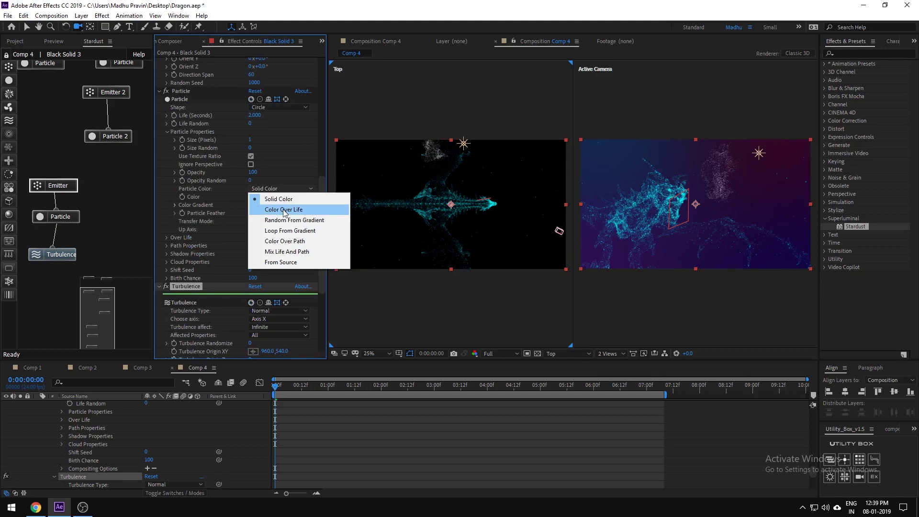
click(268, 198)
click(175, 205)
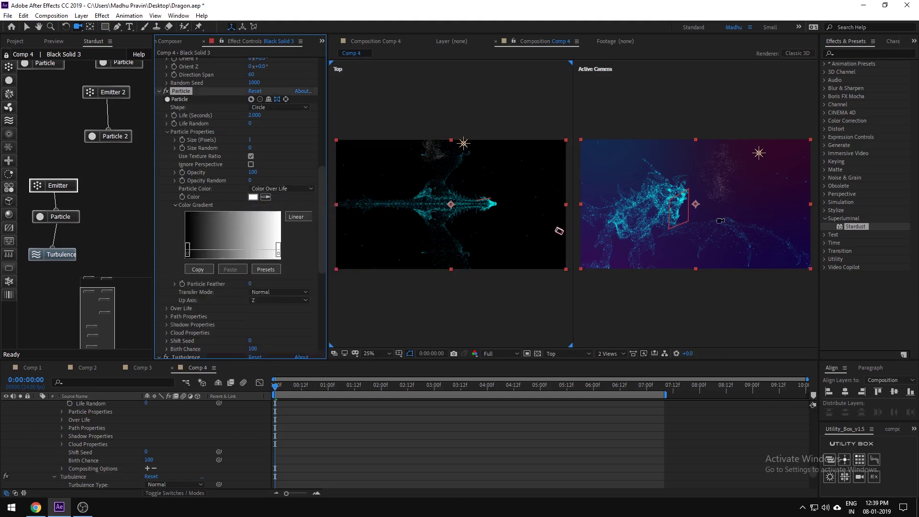
Set the sphere particle gradient's start colour to purple and its end colour to dark blue 001297
double_click(187, 250)
click(179, 236)
click(268, 209)
double_click(278, 251)
click(183, 249)
drag(170, 256, 178, 256)
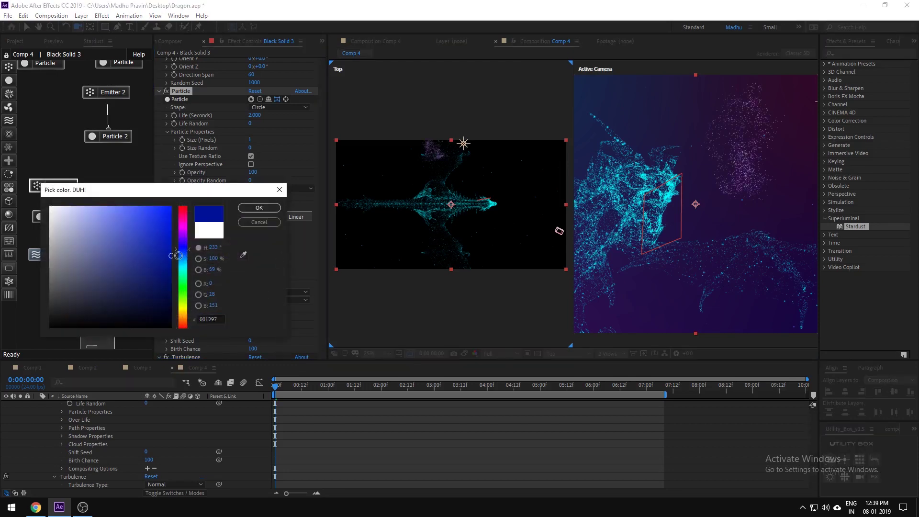
click(258, 210)
Set the sphere particle's Size Random to 87 and its Size to 2 pixels
scroll(240, 162, up, 3)
drag(249, 183, 303, 182)
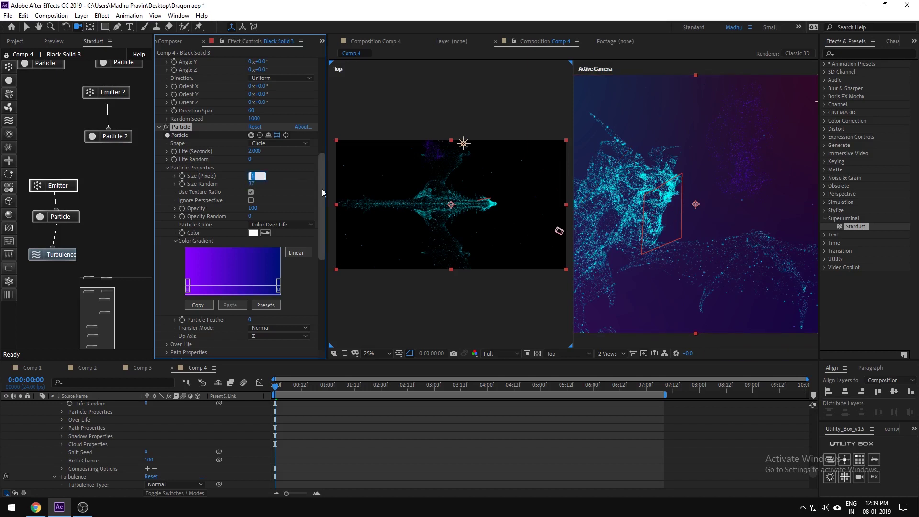
text(2)
key(Return)
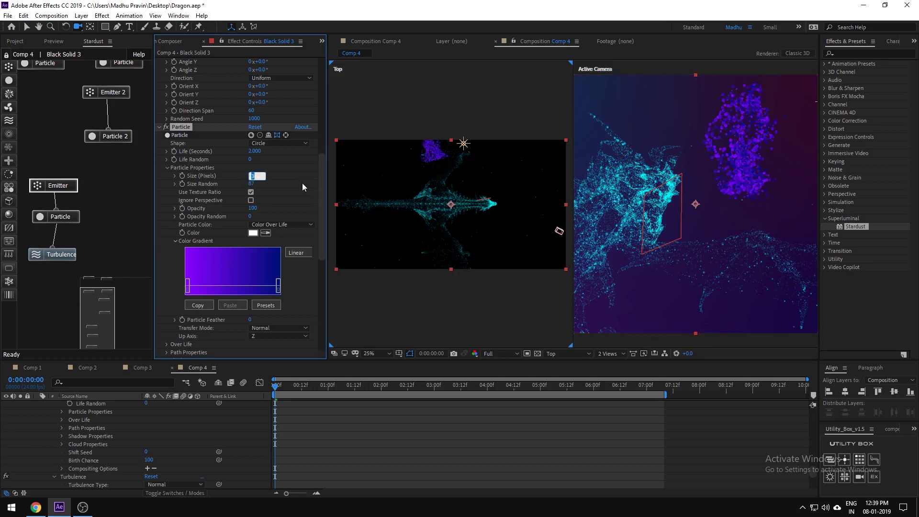
Change the particle gradient's end colour to cyan 0AE6D9 and set Particle Feather to 100
click(278, 290)
click(182, 268)
click(166, 218)
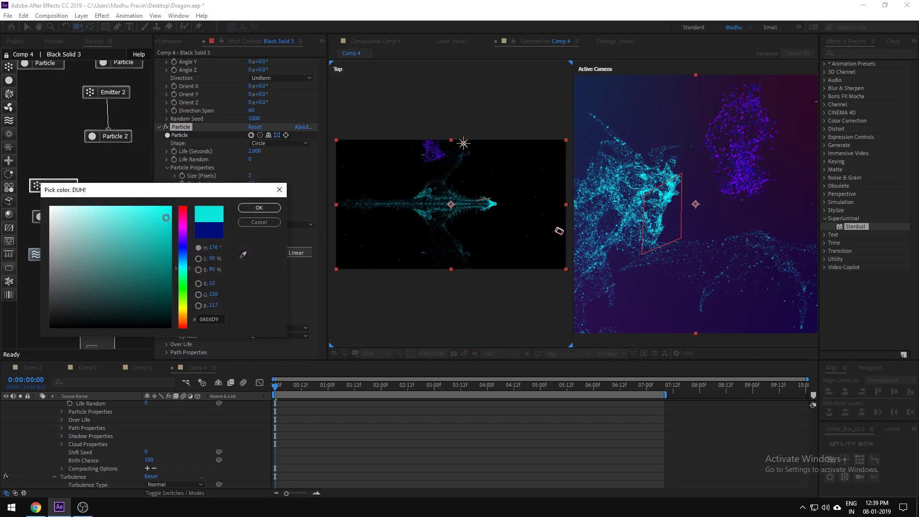
click(259, 207)
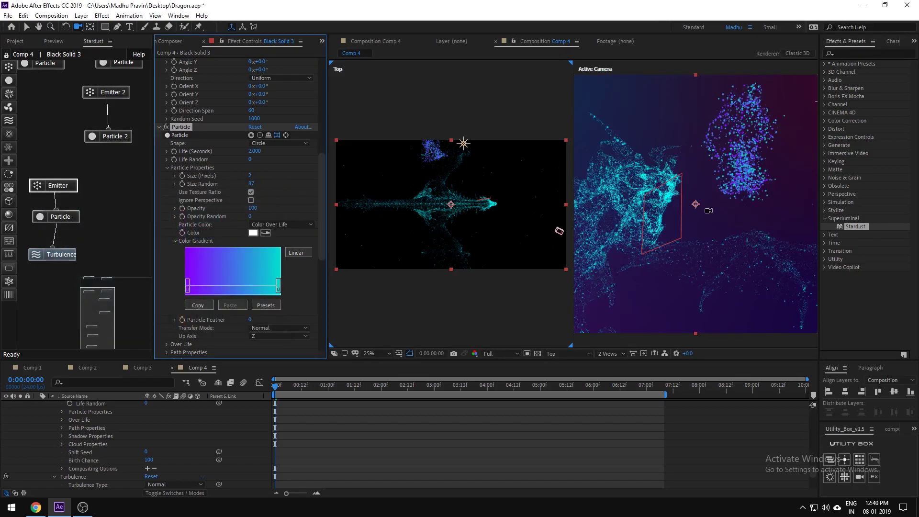
drag(249, 319, 403, 320)
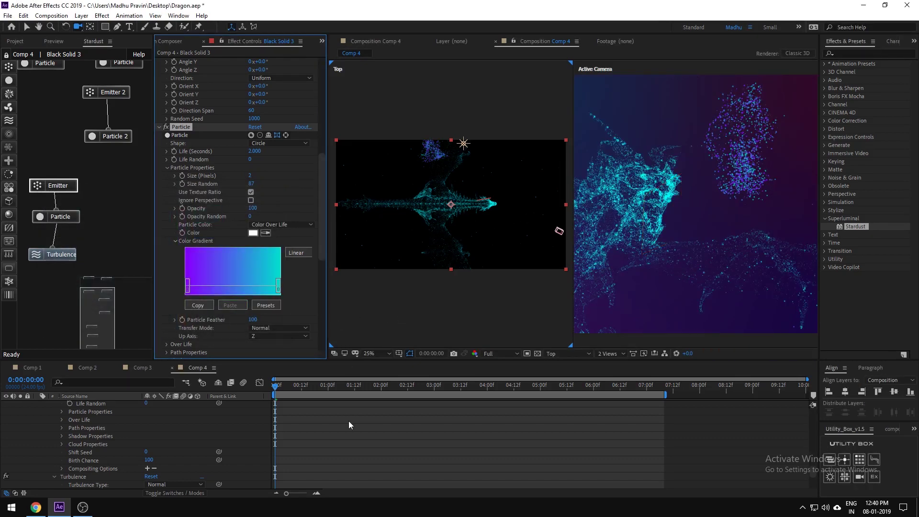
Move the playhead to 0:00:01:02 and set the Turbulence node's Noise Scale to 1020
click(332, 385)
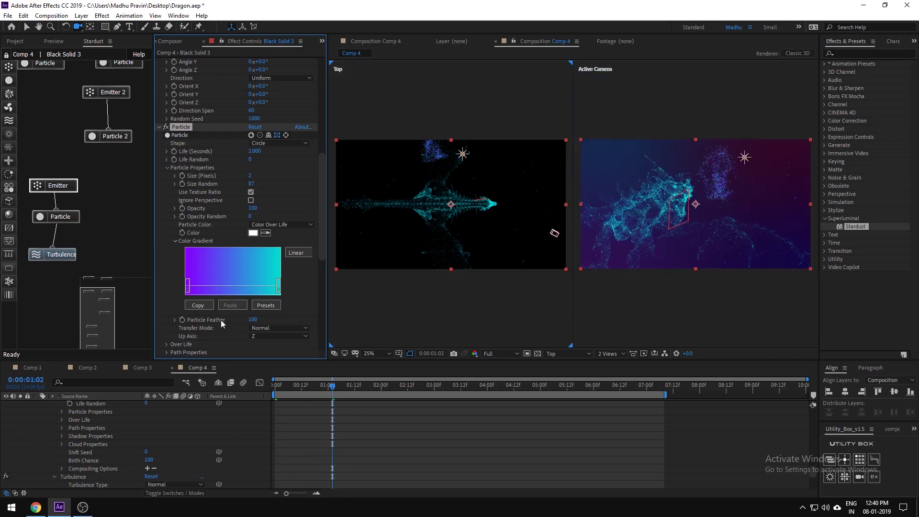
click(61, 255)
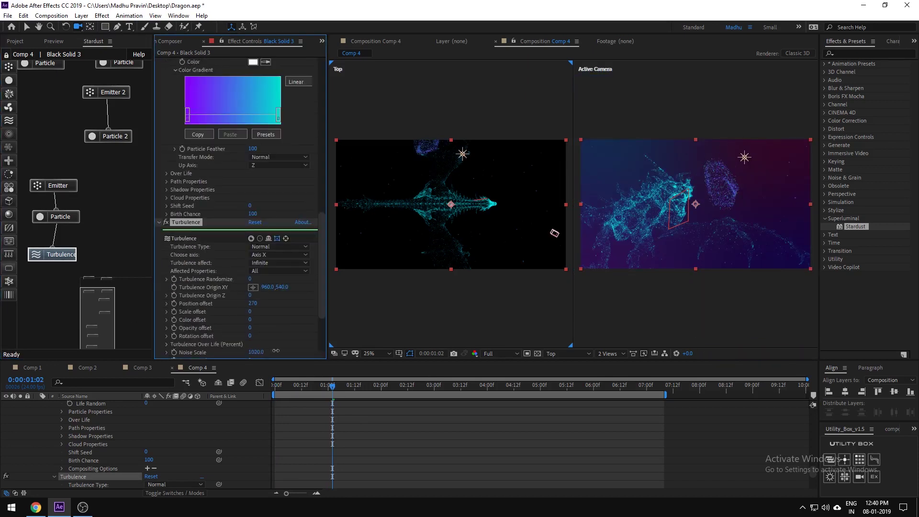
scroll(275, 350, up, 2)
Set the sphere emitter's Size X, Y and Z to 200 and its Particles Per Second to 2630
click(54, 185)
click(252, 167)
text(200)
key(Tab)
text(200)
key(Tab)
text(200)
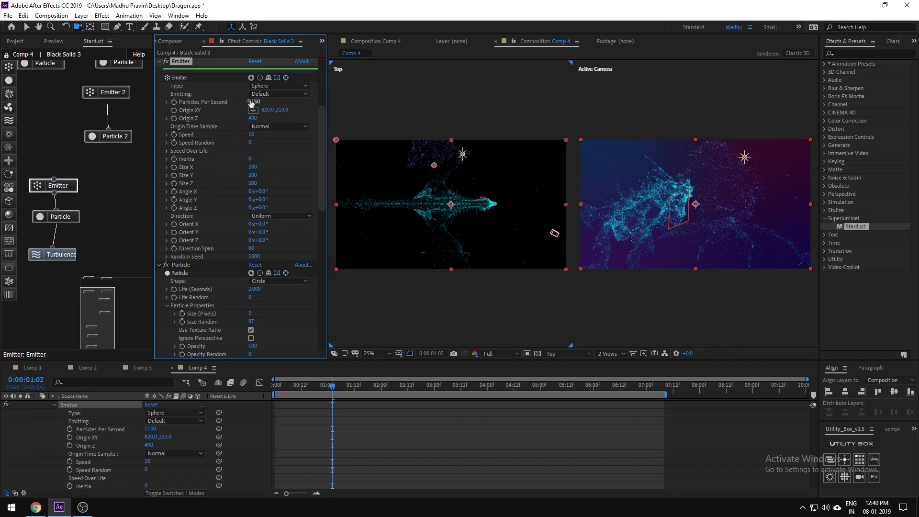
drag(251, 102, 298, 100)
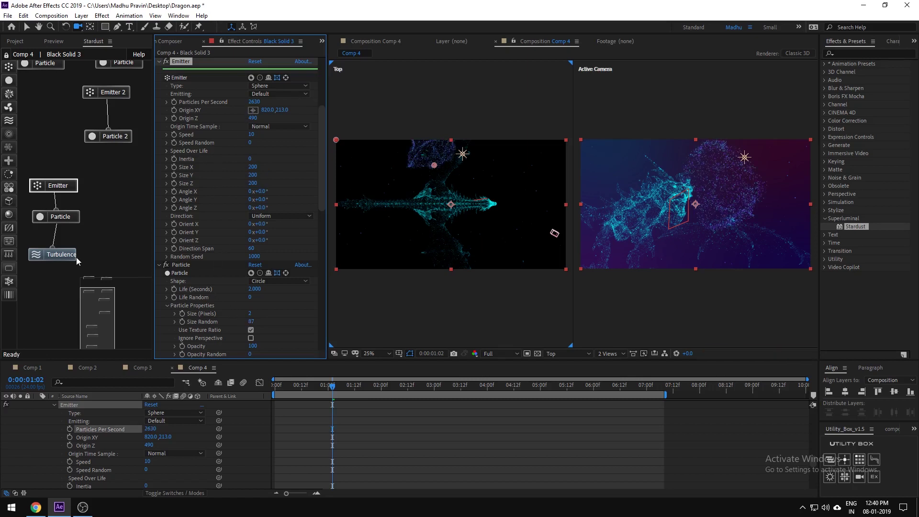
Set the Turbulence node's Position offset to 1060 and its Noise Scale to 1490
click(53, 254)
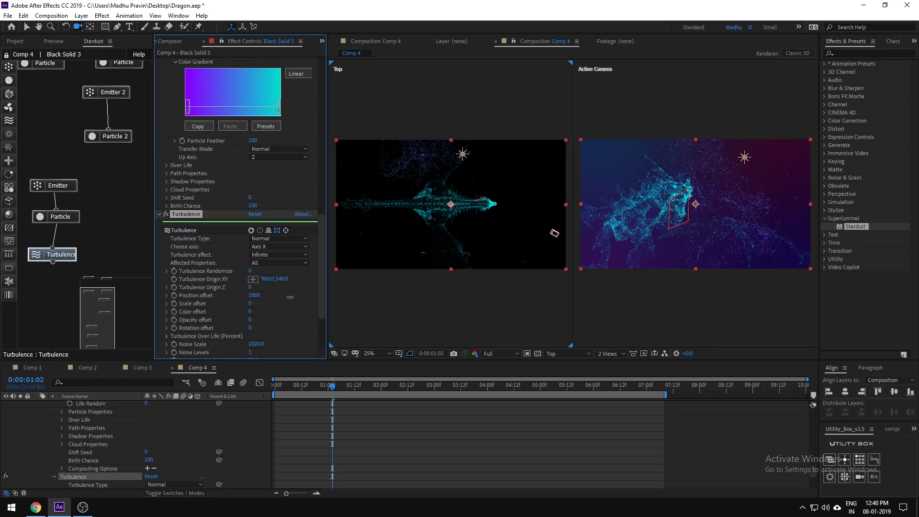
drag(254, 344, 275, 341)
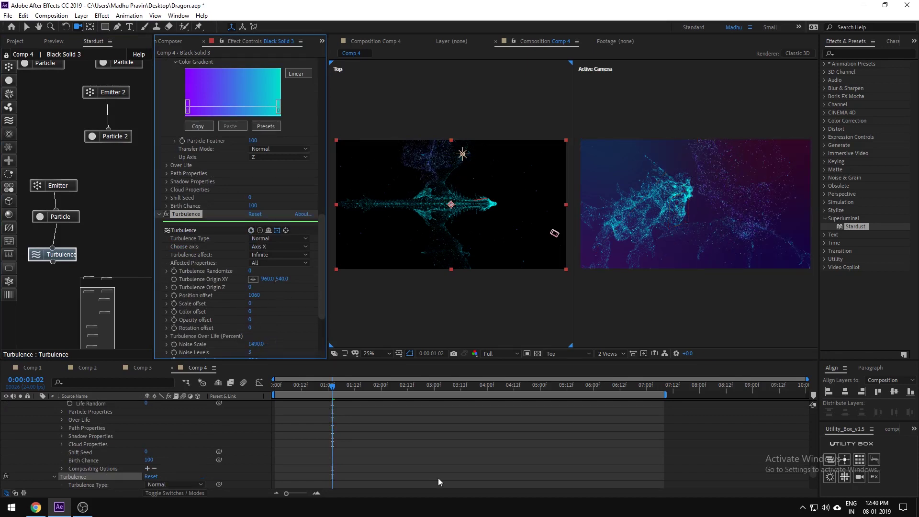
Show the composition in a single Active Camera view and preview the animation from 0:00:00:19
drag(337, 389, 317, 388)
click(609, 354)
click(613, 344)
key(shift+slash)
key(space)
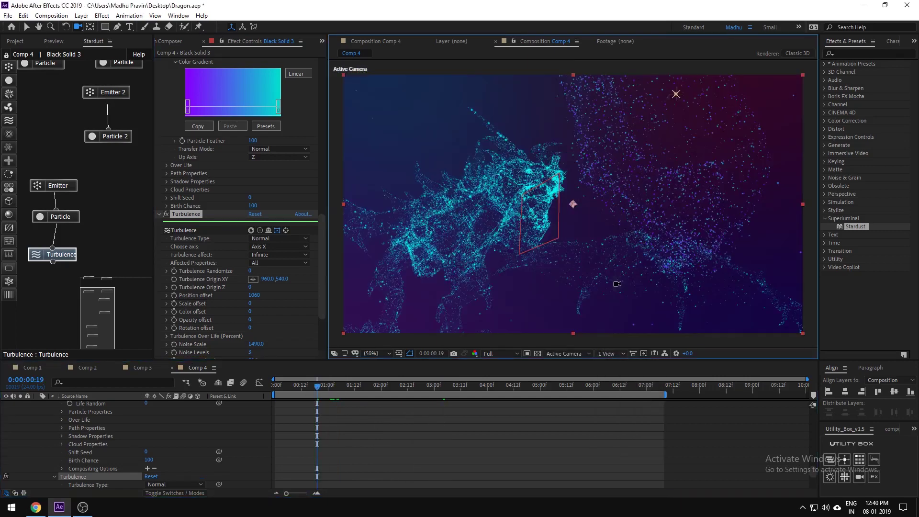
key(space)
Apply a fade-in, fade-out preset curve to the sphere particle's Opacity over life and preview the animation
scroll(205, 299, down, 3)
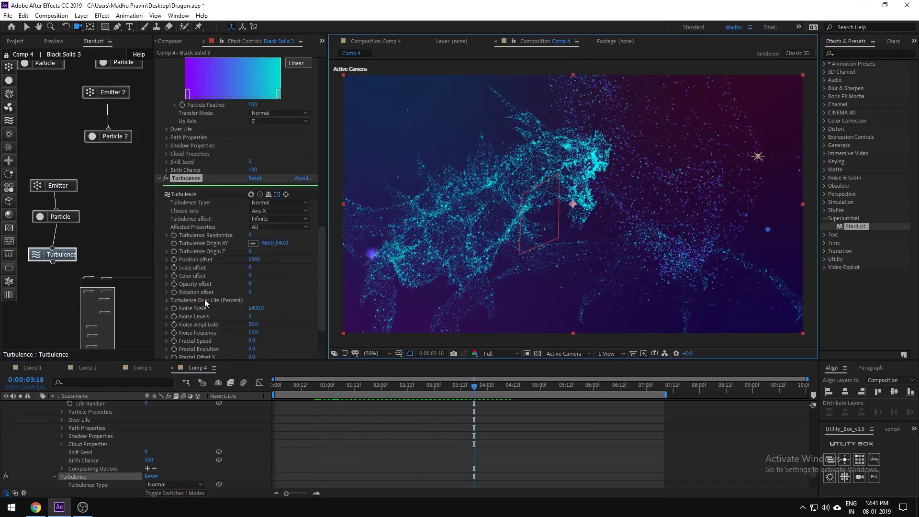
click(64, 215)
click(176, 284)
scroll(224, 279, down, 3)
click(167, 216)
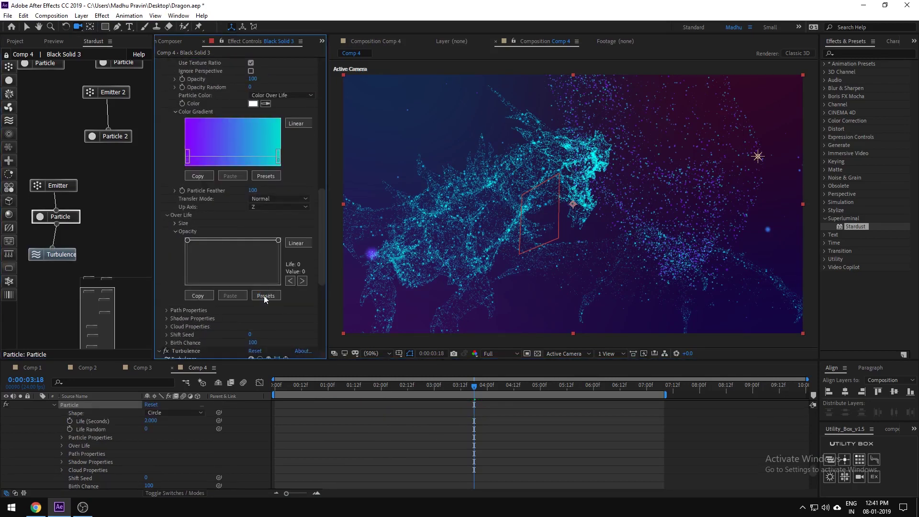
click(264, 295)
click(458, 135)
click(685, 423)
key(space)
Set the sphere emitter's Speed to 5 and its Size X, Y and Z to 100
click(71, 188)
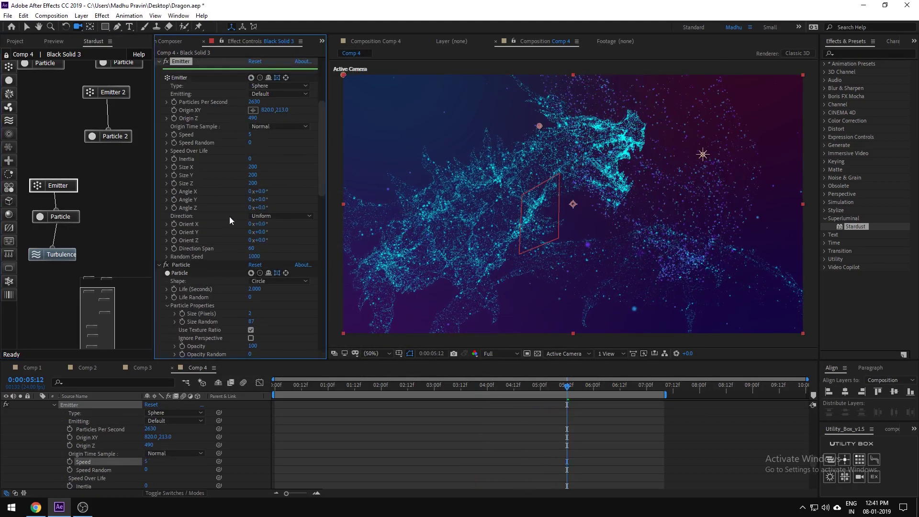
text(100)
key(Tab)
text(100)
key(Return)
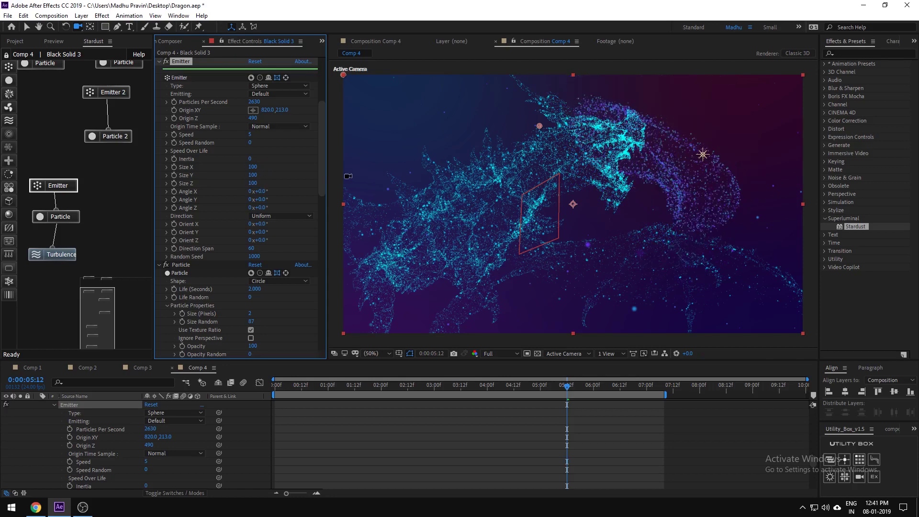
Set the sphere emitter's Speed to 0
click(249, 135)
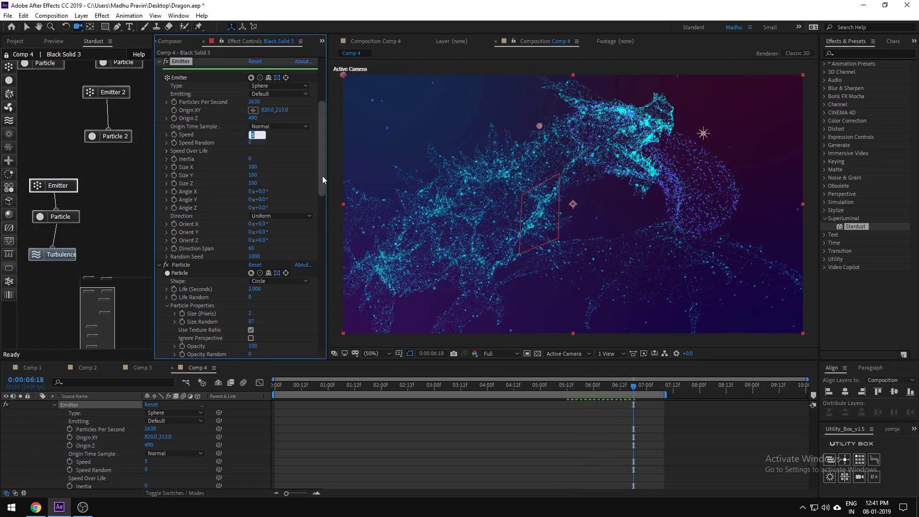
text(0)
key(Return)
Set the Turbulence node's Position offset to 1400, Noise Levels to 2 and Noise Scale to 1470, and preview the result
scroll(321, 176, down, 15)
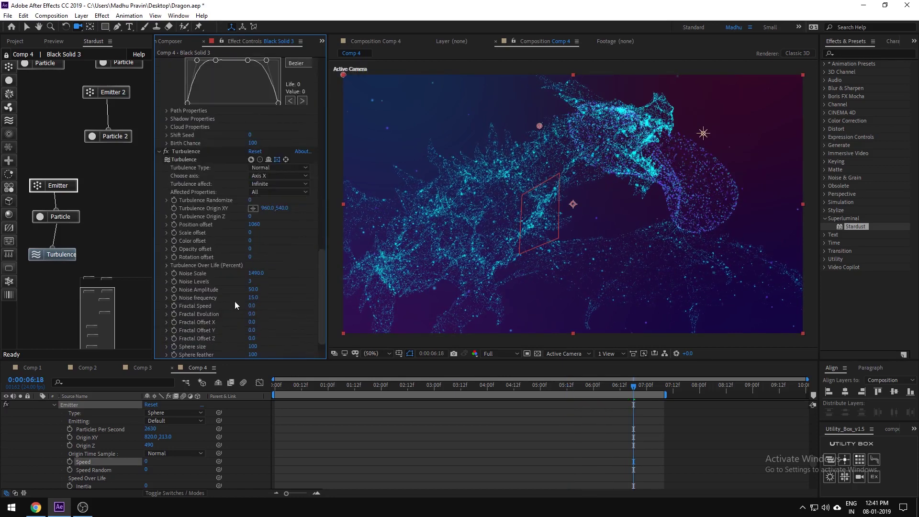
drag(253, 227, 245, 228)
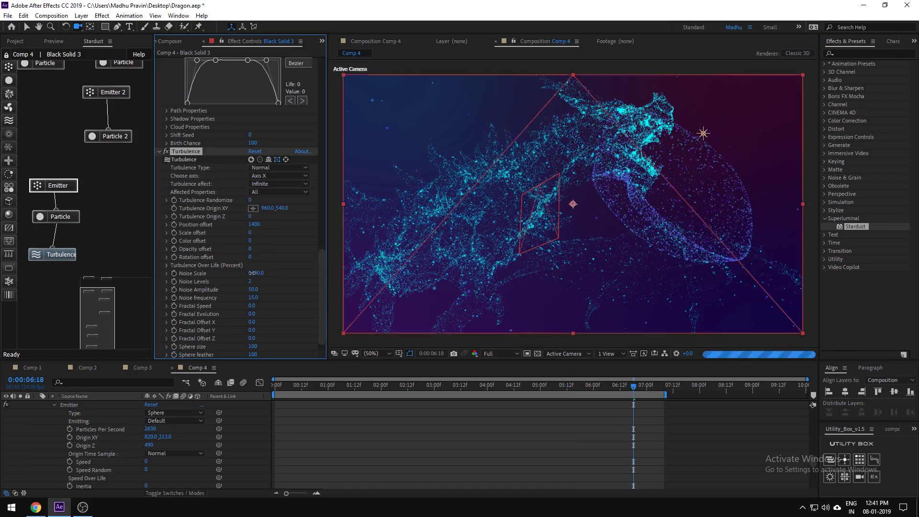
drag(240, 275, 232, 275)
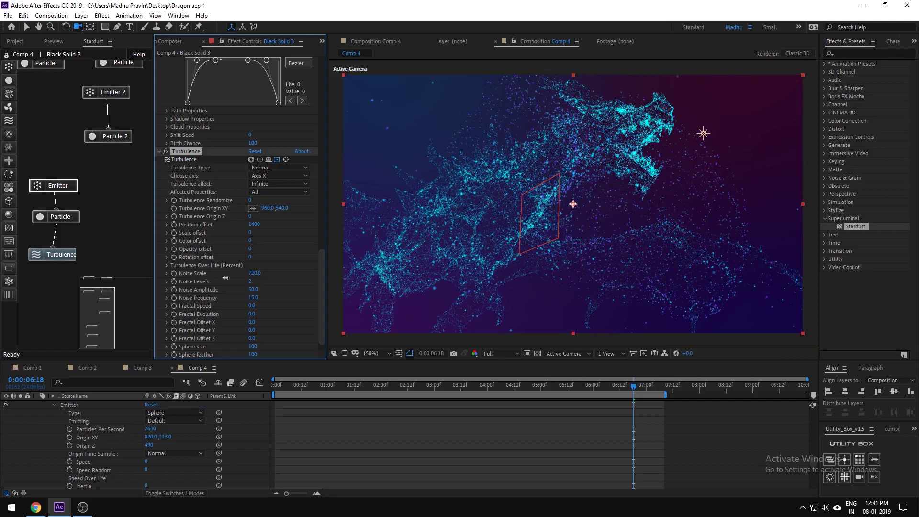
drag(241, 277, 267, 279)
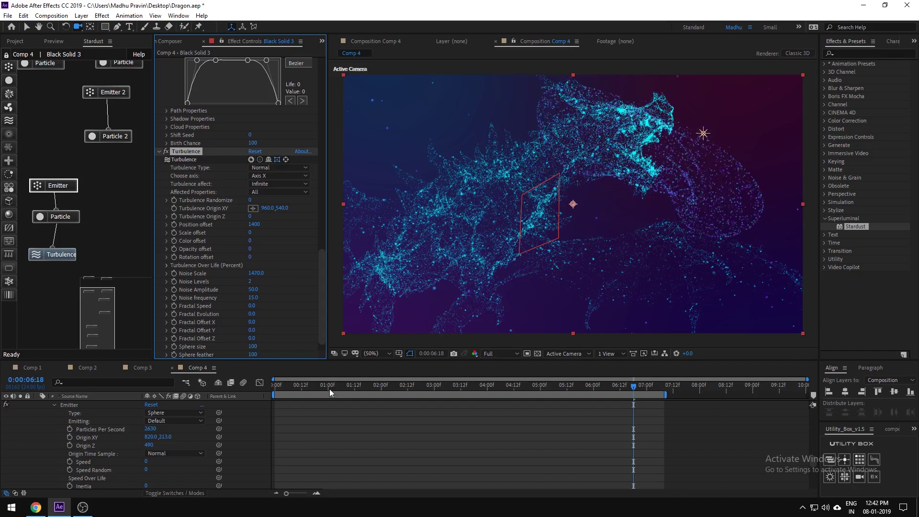
key(space)
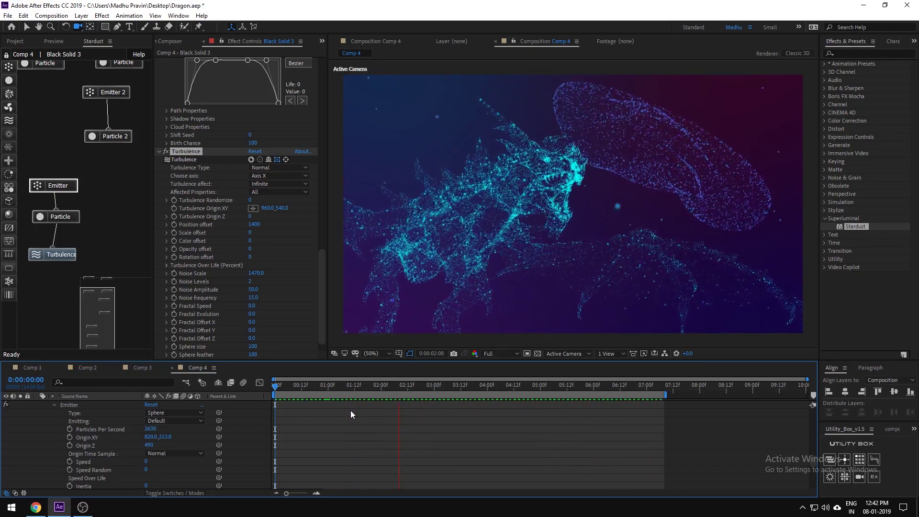
key(space)
Collapse the properties of the Stardust layer Black Solid 3 (layer 4) and solo that layer
scroll(43, 442, up, 10)
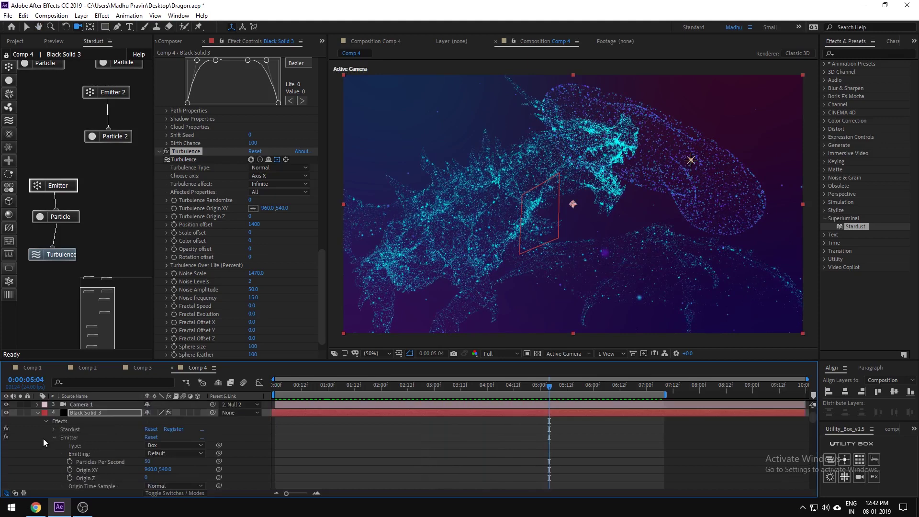
scroll(43, 438, up, 3)
click(38, 447)
click(83, 447)
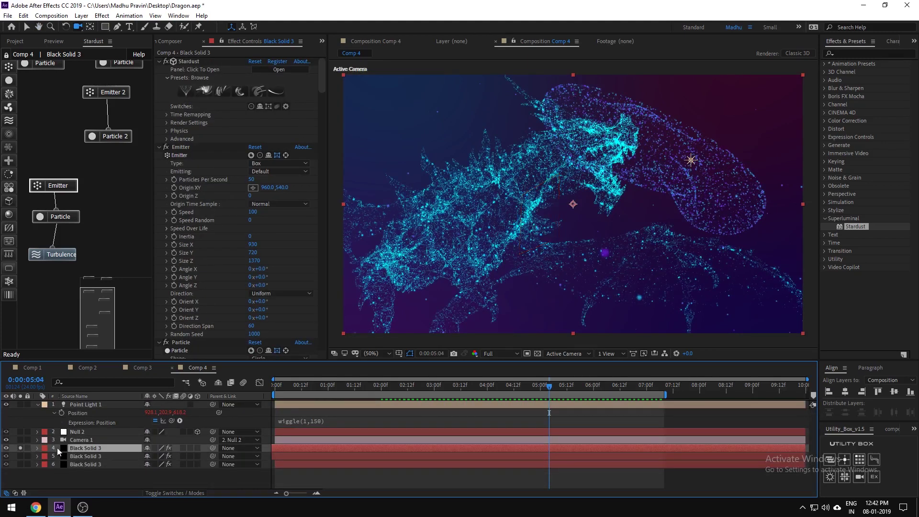
Collapse all effects on the Stardust layer and add a Curves effect below Turbulence
click(853, 53)
text(curves)
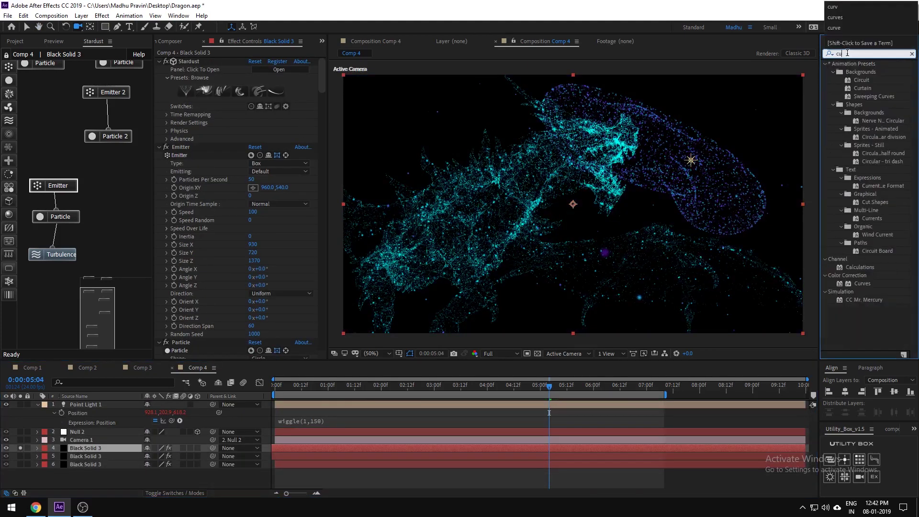
click(179, 149)
key(ctrl+a)
key(grave)
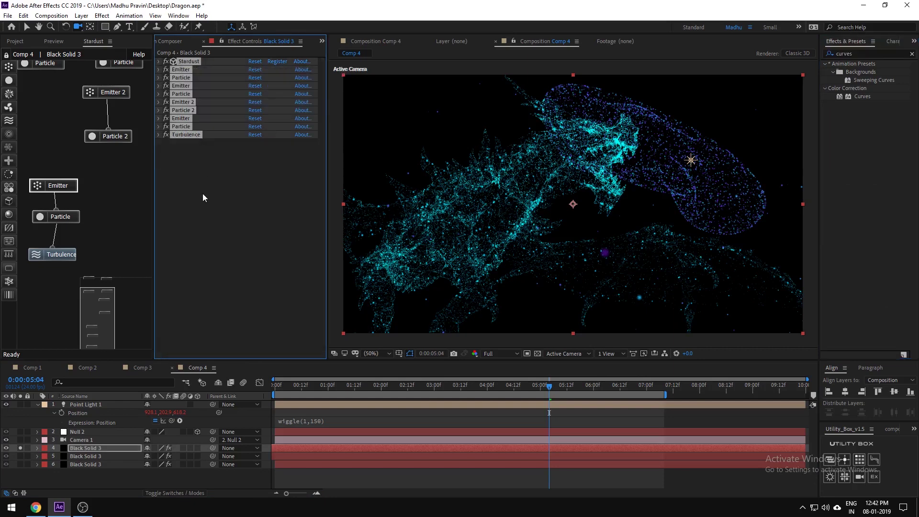
click(202, 197)
drag(865, 97, 267, 219)
Shape the Curves effect's Alpha channel into a steep S-curve and collapse the effect
click(258, 151)
click(261, 202)
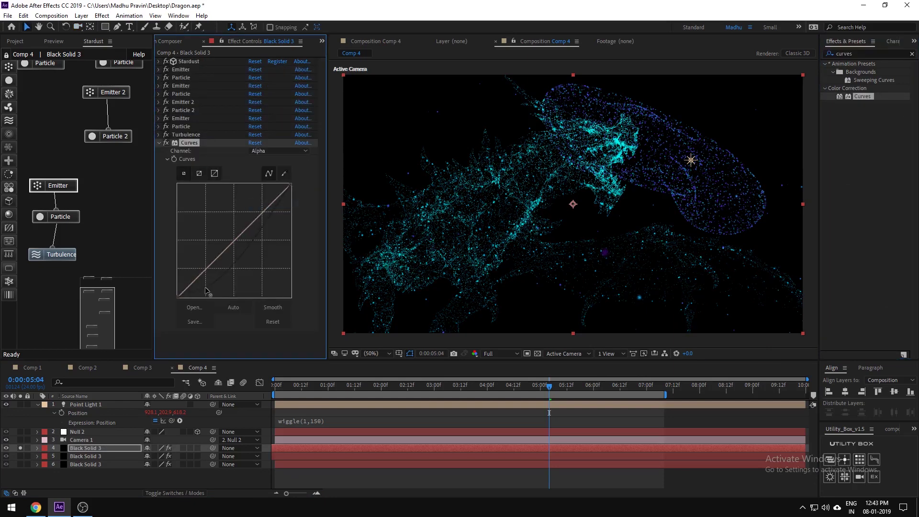
click(263, 209)
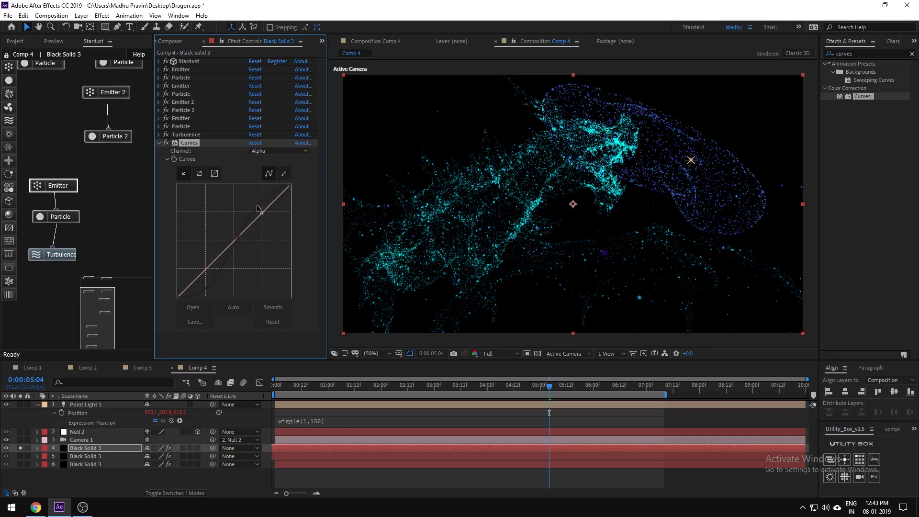
drag(209, 289, 231, 290)
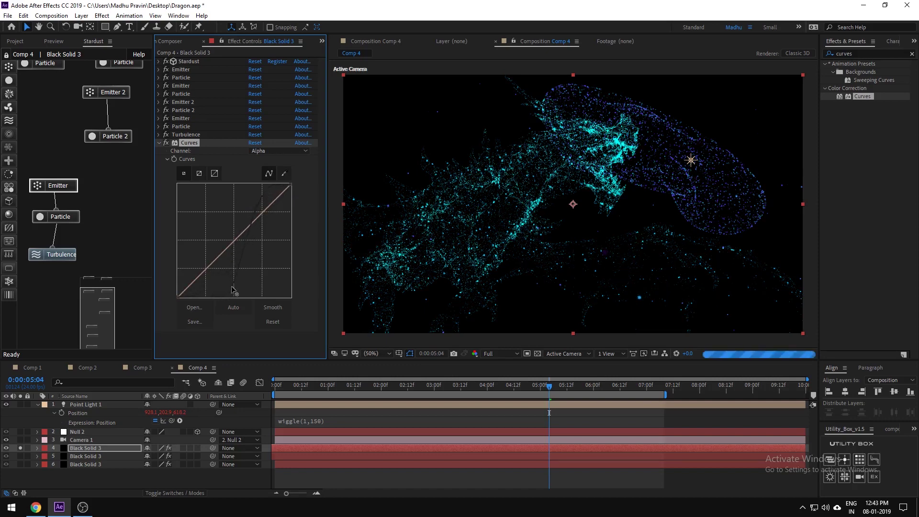
click(159, 143)
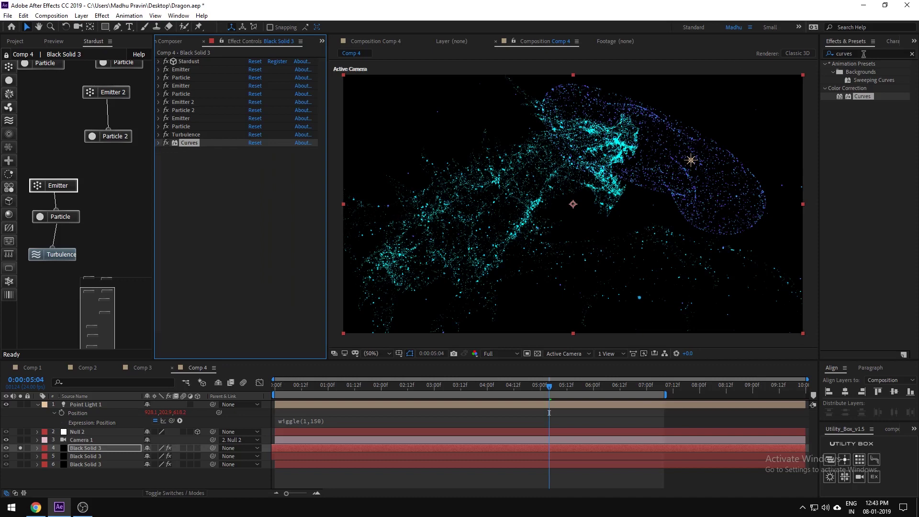
Find the Stylize Glow effect and add it below Curves on the Stardust layer
drag(856, 53, 765, 62)
text(glow)
drag(859, 115, 160, 230)
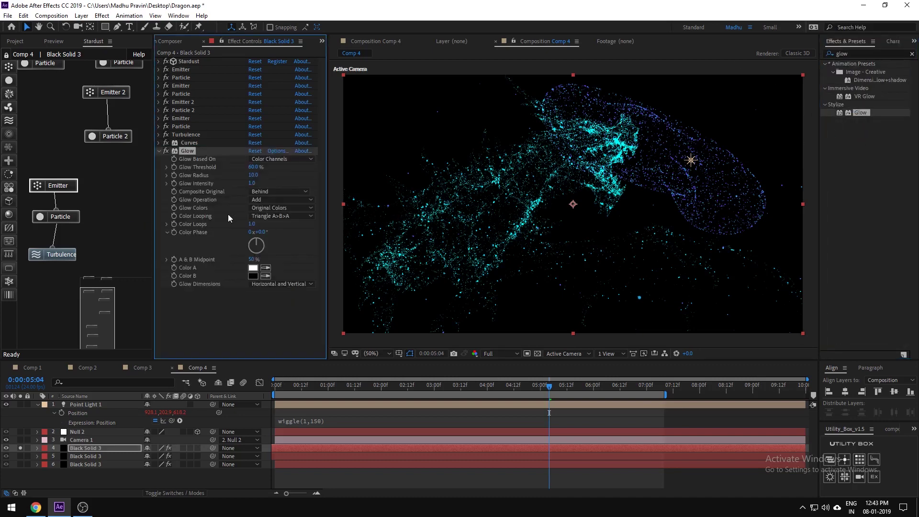
key(ctrl+d)
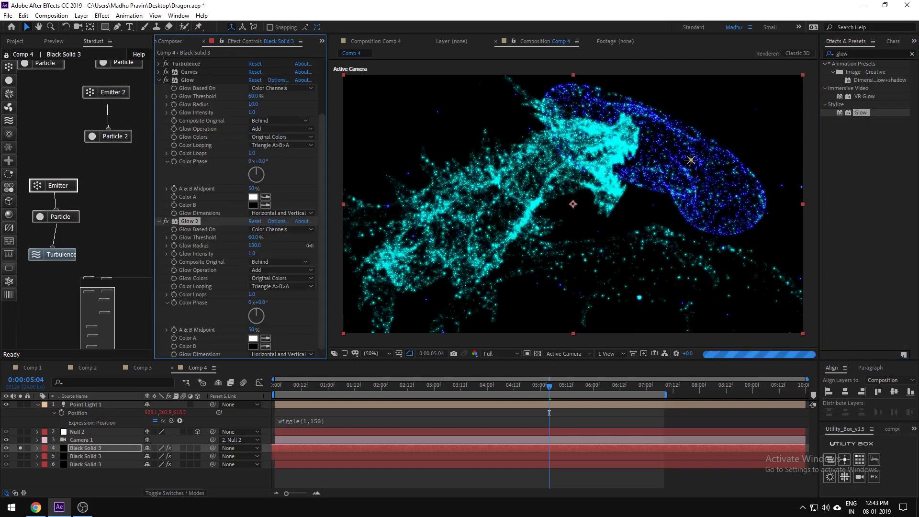
drag(308, 246, 330, 246)
click(196, 223)
key(Delete)
Set the Glow Radius to 86, then unsolo layer 4 and set its blending mode to Add
drag(253, 175, 281, 176)
key(F4)
click(158, 448)
click(191, 127)
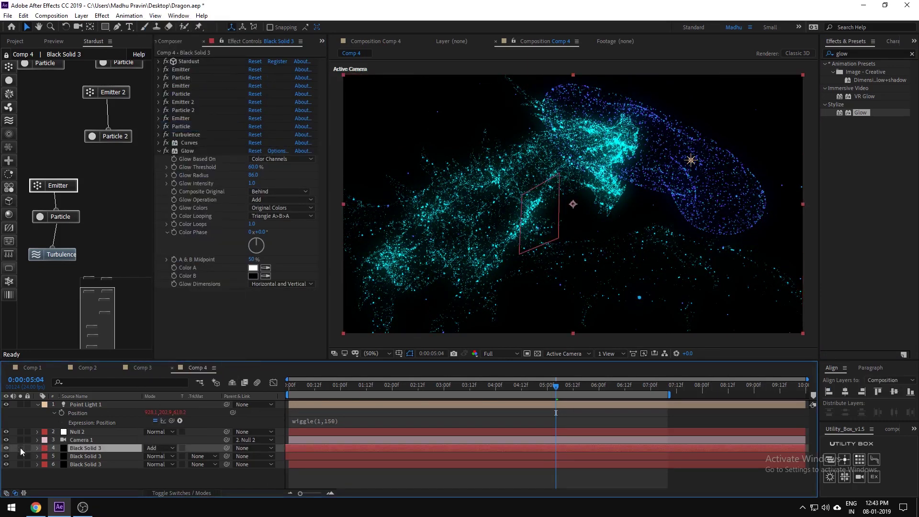
scroll(510, 254, down, 2)
click(618, 281)
key(period)
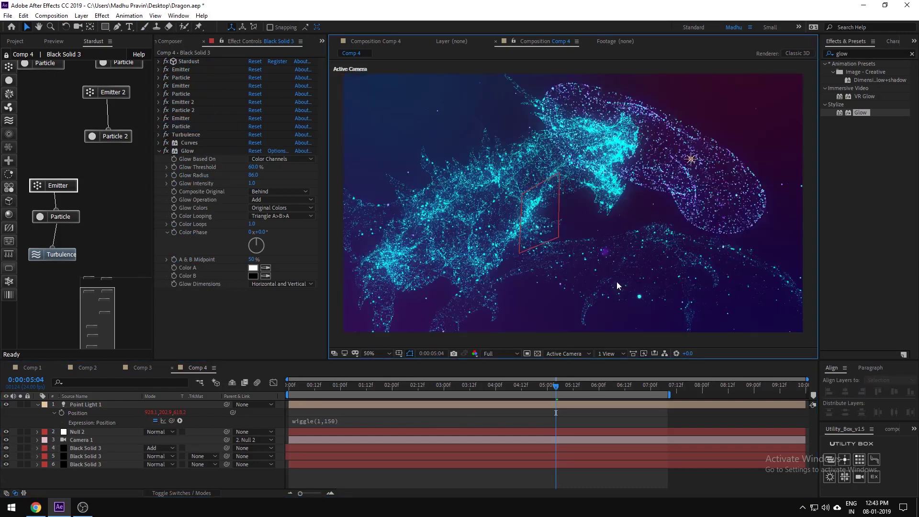
Go to 0:00:06:04 and disable the Emitter, Particle and Turbulence nodes of the particle sphere on layer 5
drag(416, 384, 608, 384)
drag(39, 165, 50, 274)
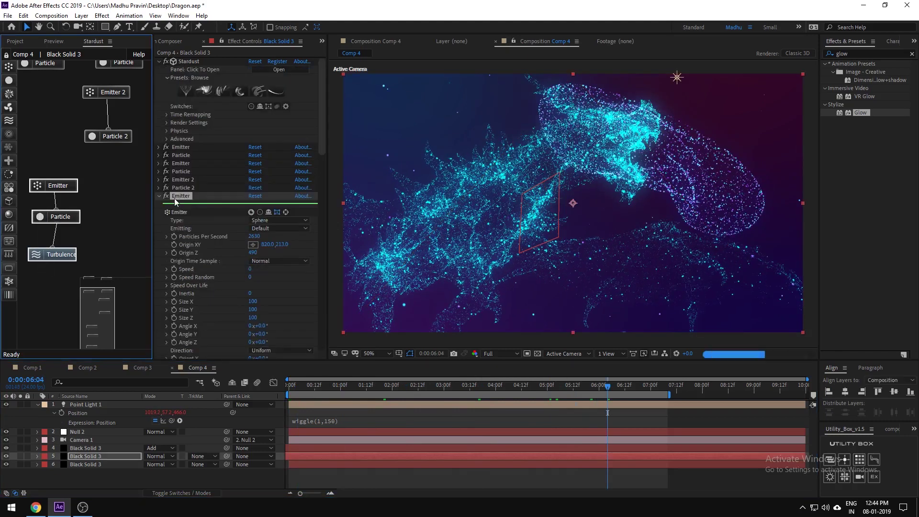
click(167, 196)
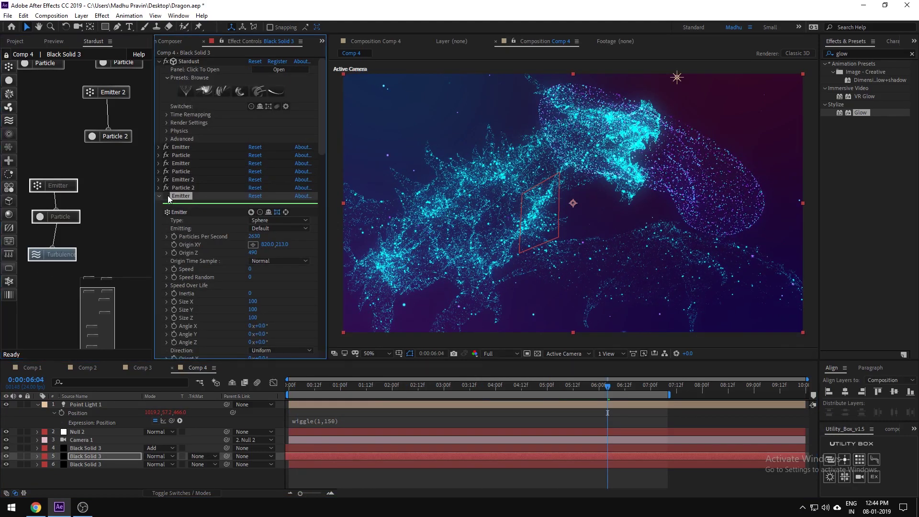
Delete the particle sphere's Emitter, Particle and Turbulence nodes from the Stardust layer Black Solid 3 (layer 4)
click(79, 448)
click(27, 55)
drag(48, 172, 57, 266)
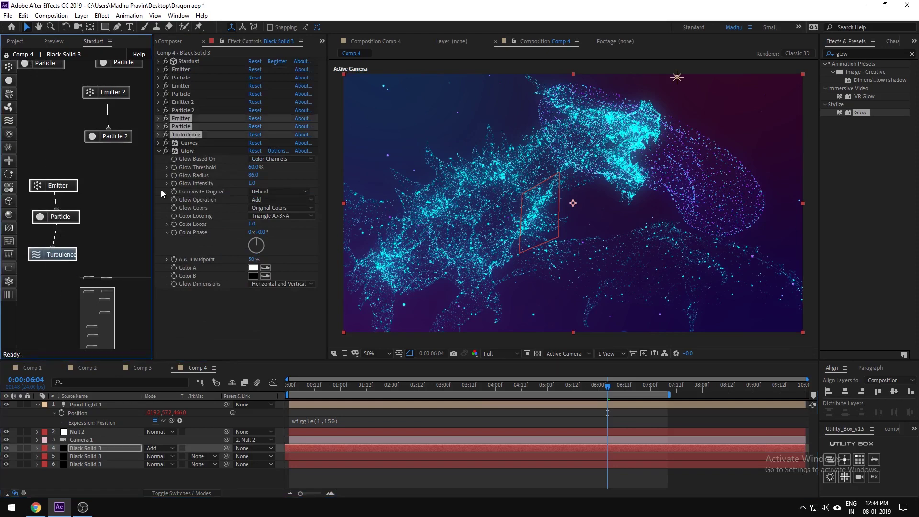
click(165, 134)
key(Delete)
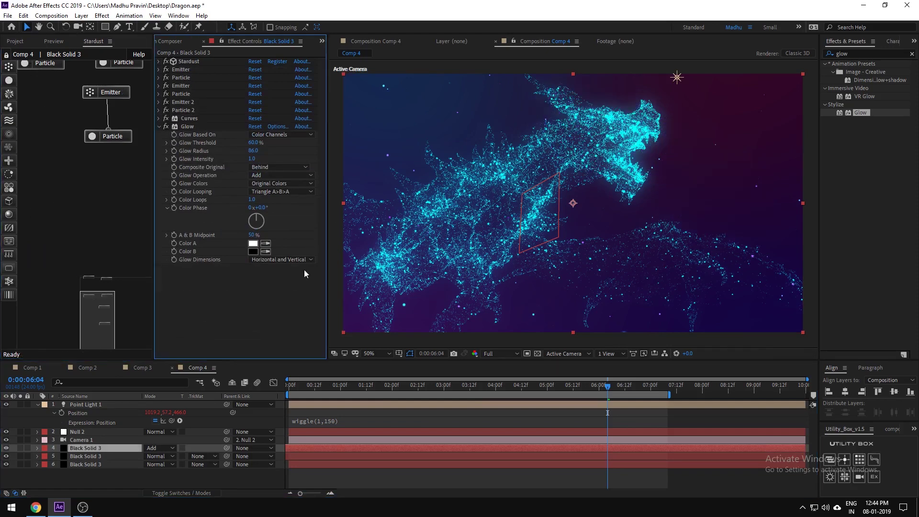
Delete the connected Emitter, Particle and Turbulence nodes of the sphere from the Stardust layer Black Solid 3 (layer 5)
click(85, 455)
click(28, 55)
drag(49, 151, 75, 274)
key(Delete)
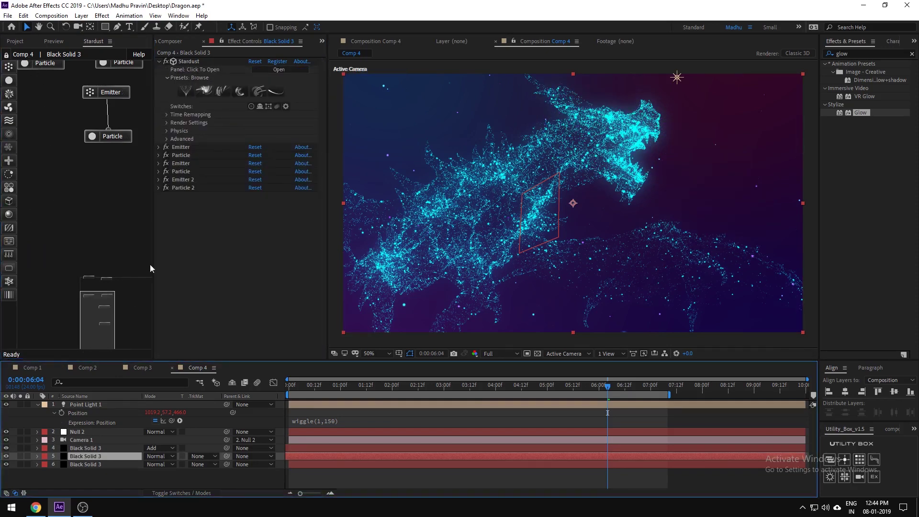
Preview the dragon animation from the start of Comp 4 with the composition view reduced to 25%
key(space)
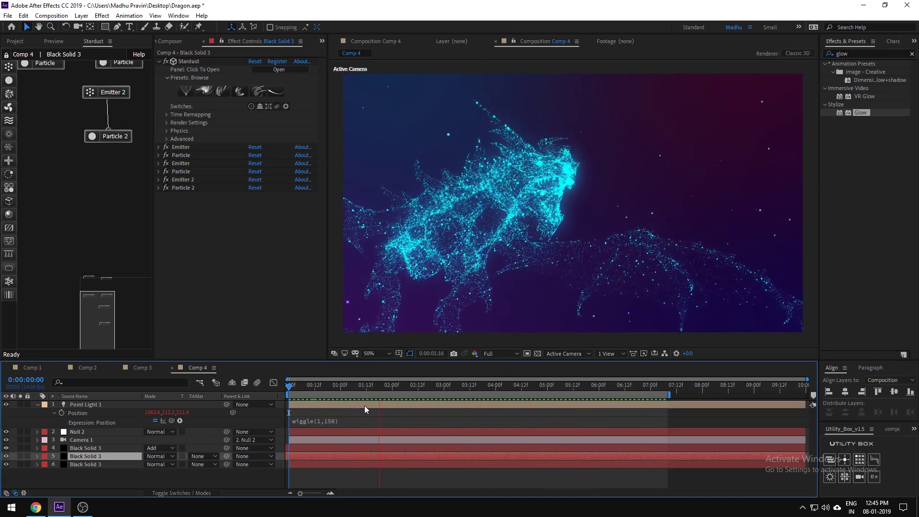
scroll(565, 260, down, 6)
scroll(574, 258, up, 4)
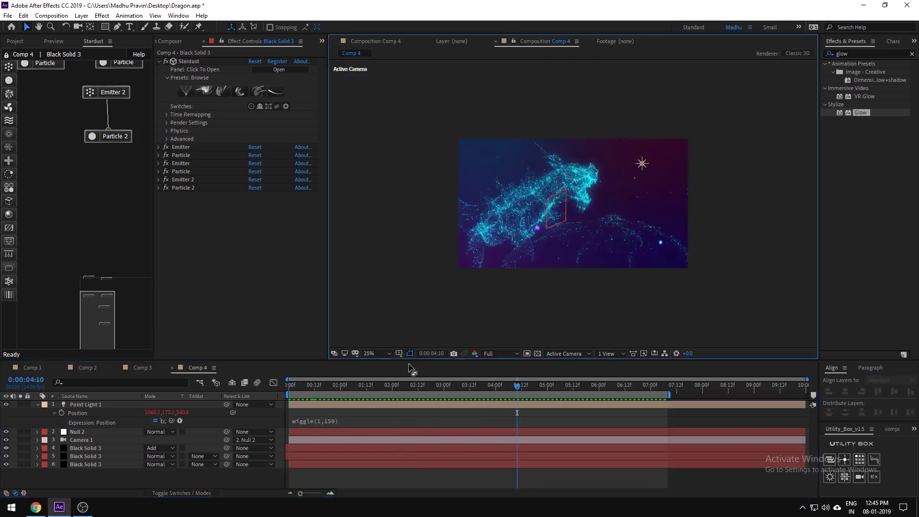
click(284, 388)
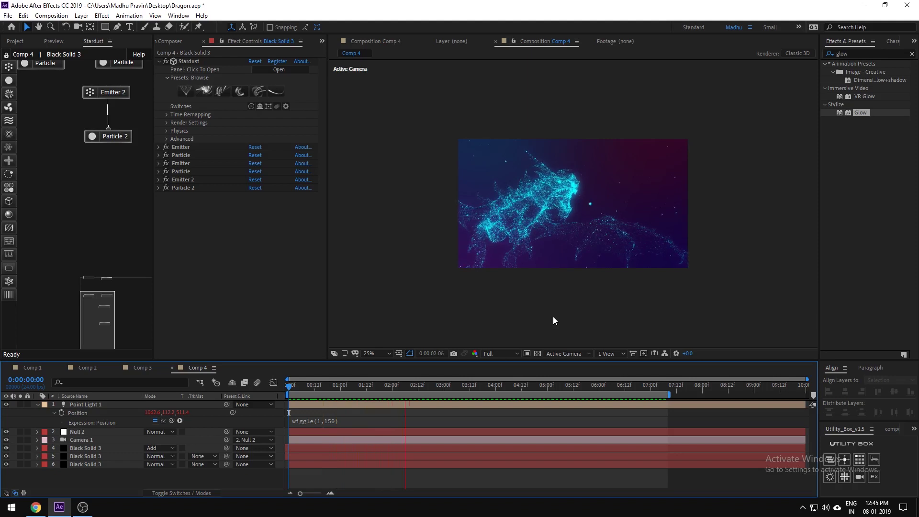
key(space)
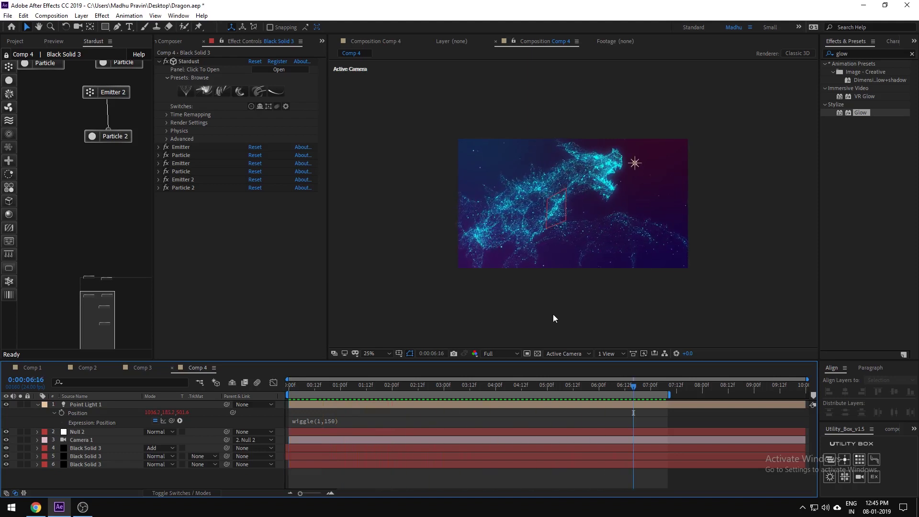